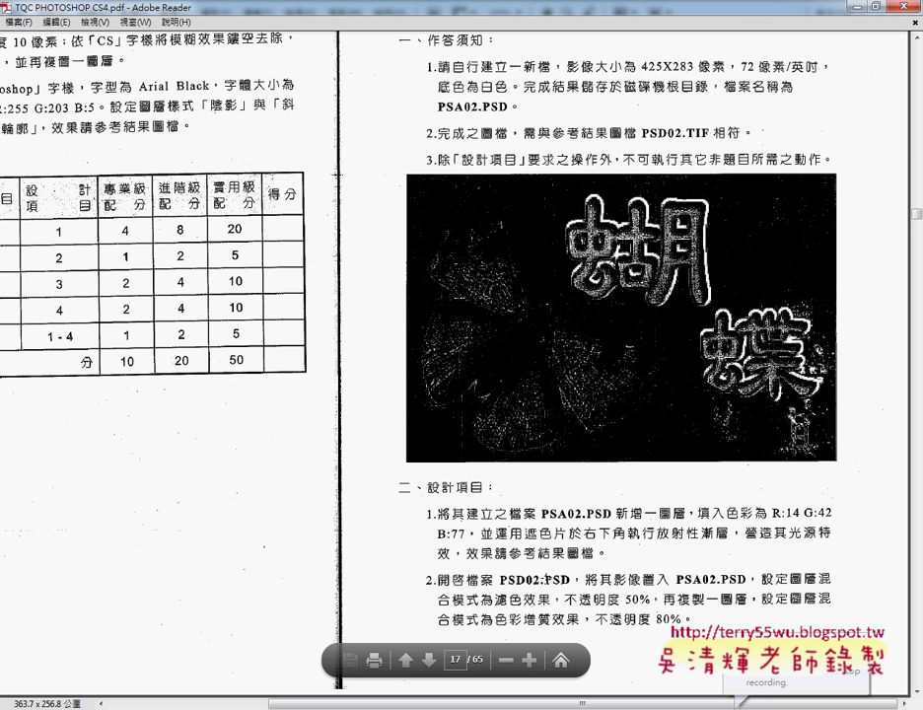
In the 206 poster, toggle the blue gradient layer 圖層 1 off and on repeatedly to compare.
key("alt+Tab")
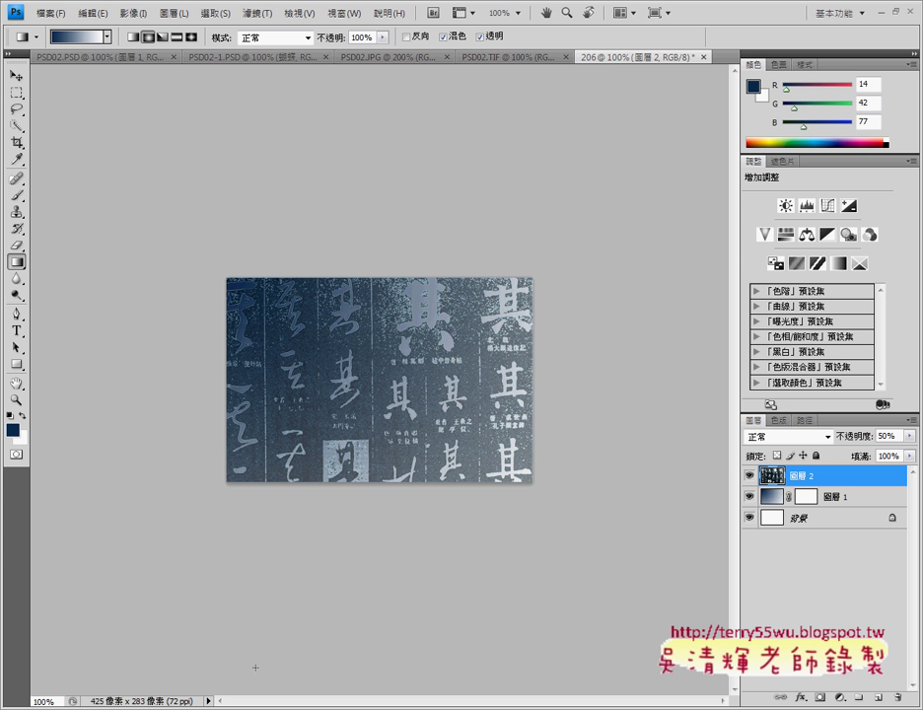
left_click(749, 498)
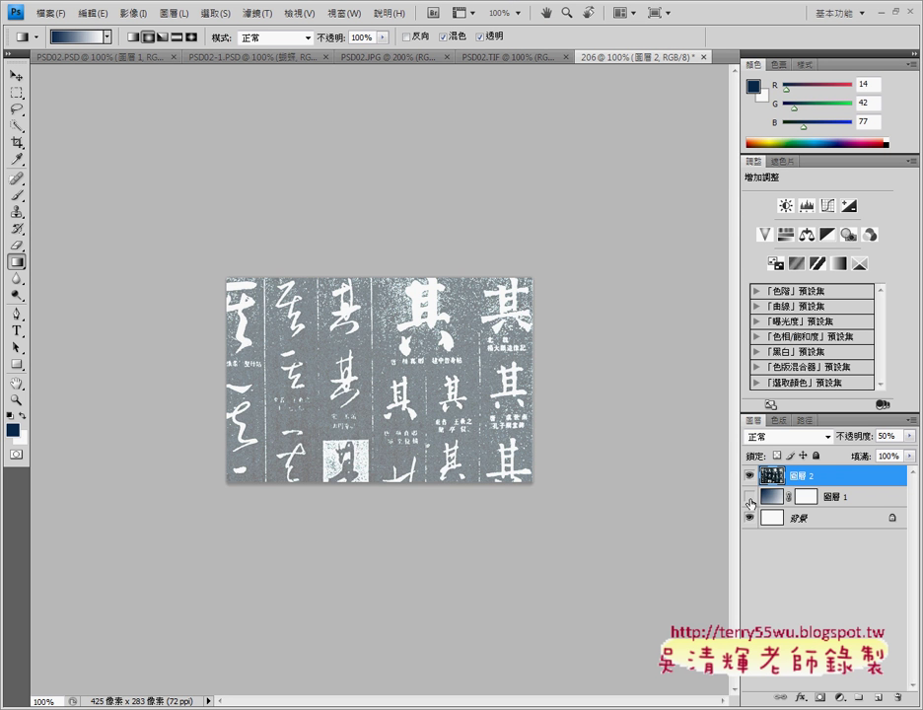
left_click(750, 499)
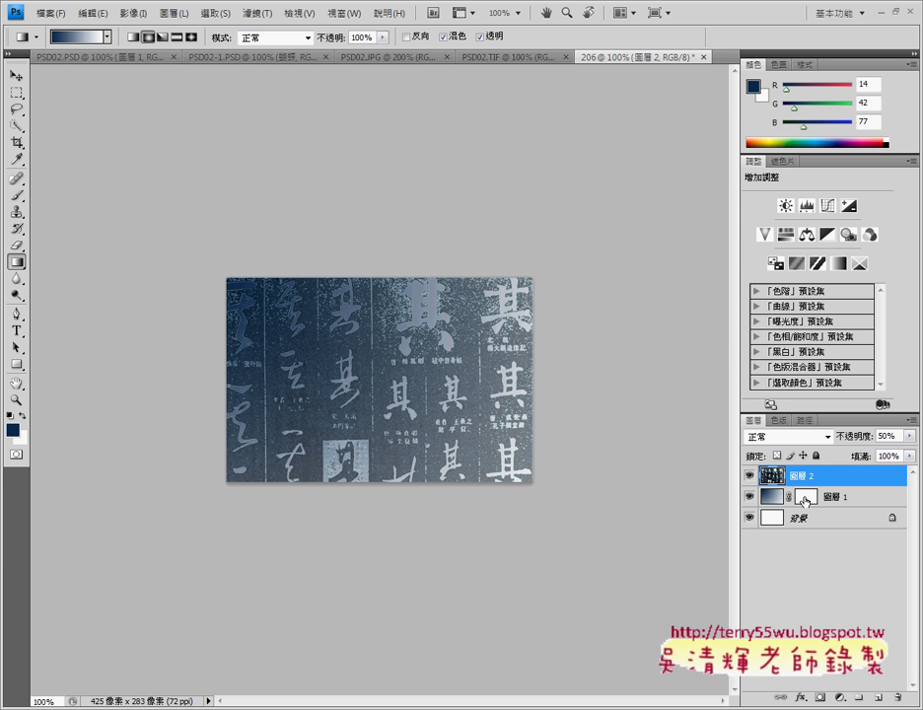
left_click(749, 499)
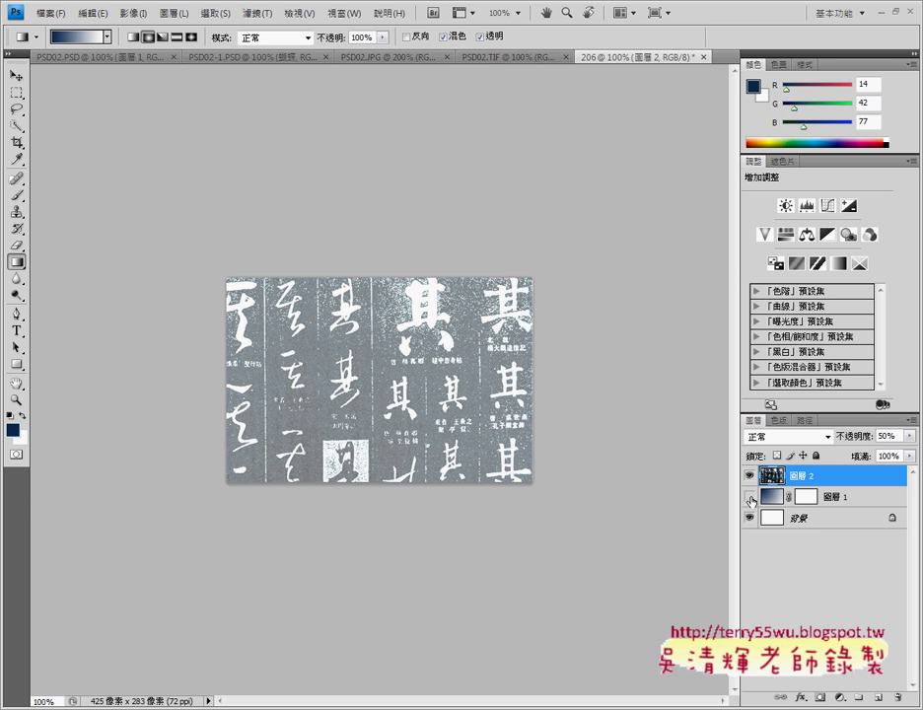
left_click(749, 499)
left_click(749, 499)
left_click(749, 499)
key("alt+Tab")
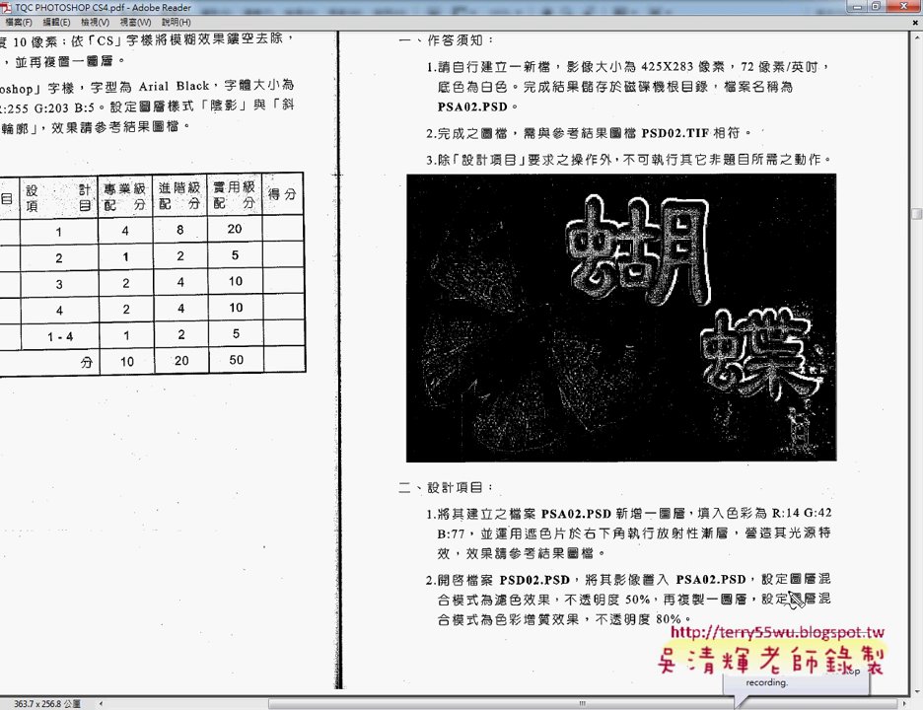
left_click_drag(789, 590, 833, 590)
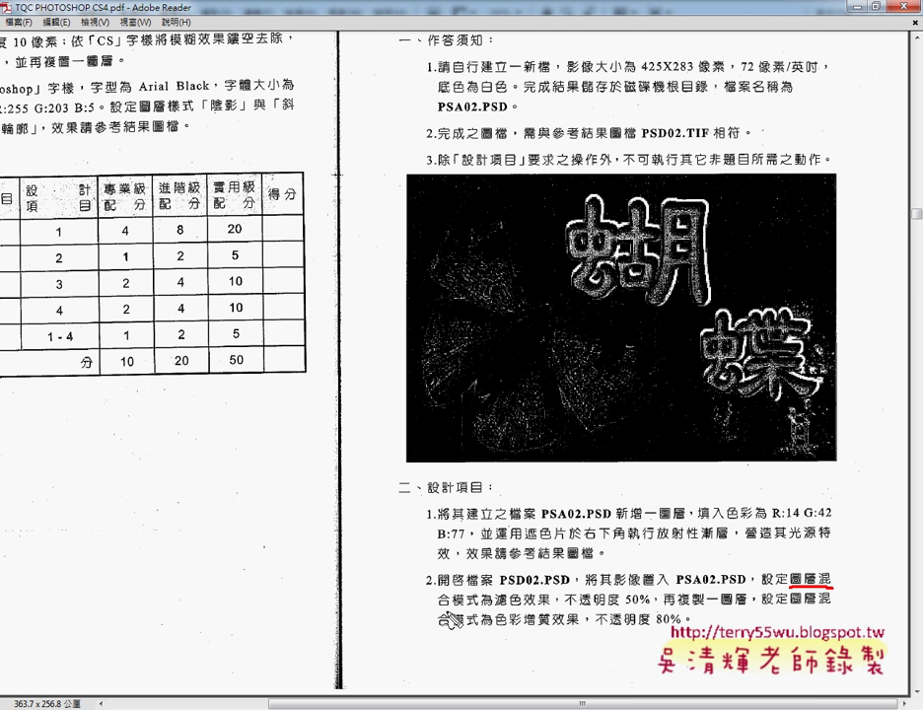
left_click_drag(439, 607, 474, 606)
mouse_move(497, 610)
left_mouse_down()
mouse_move(519, 591)
mouse_move(493, 606)
left_mouse_up()
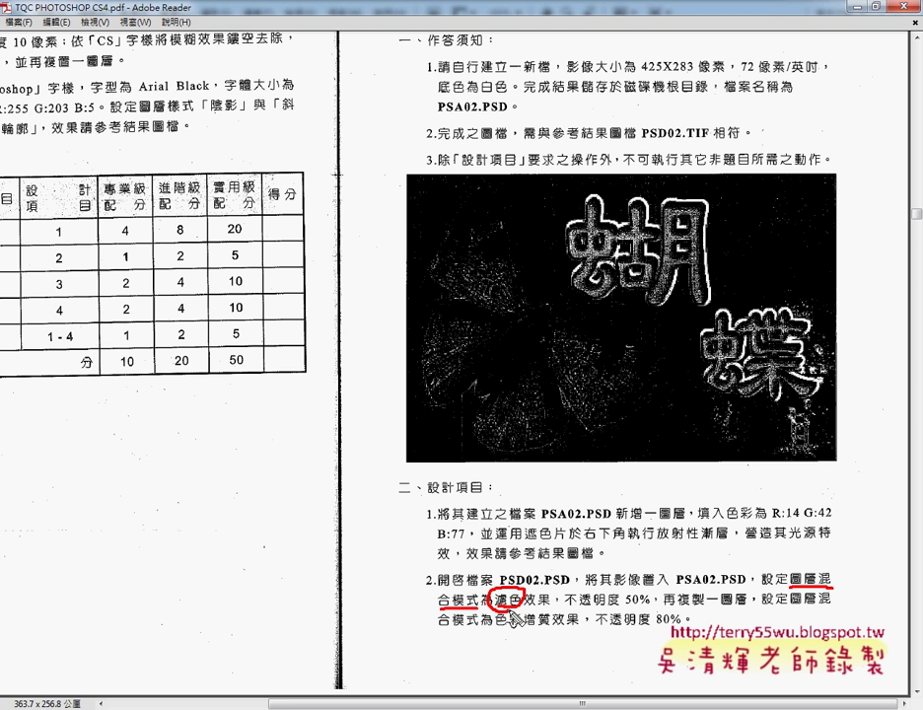
left_click_drag(625, 606, 732, 609)
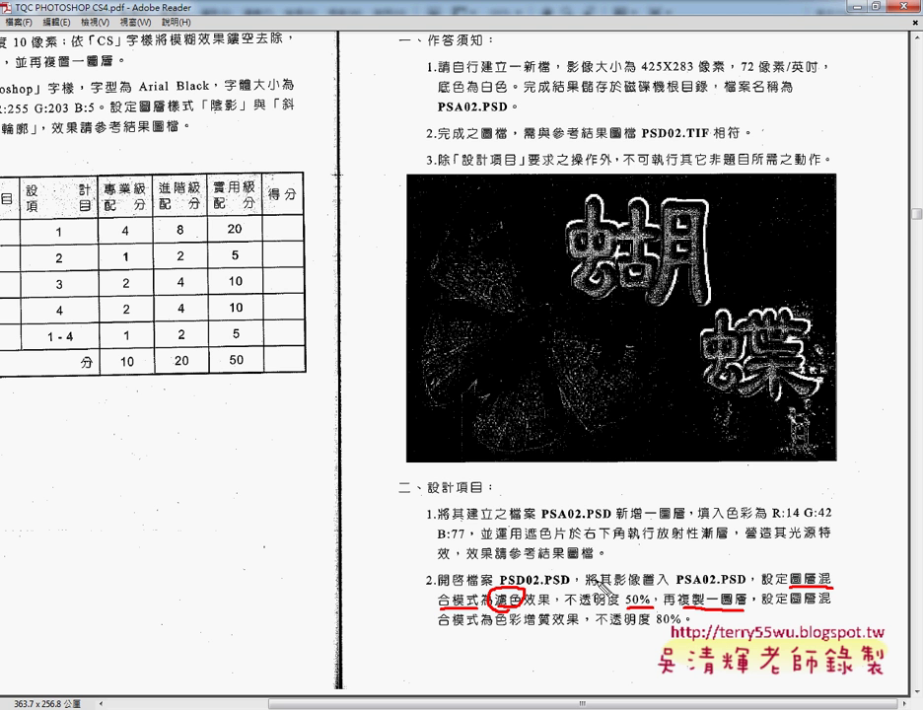
left_click_drag(791, 617, 827, 615)
left_click_drag(438, 634, 576, 635)
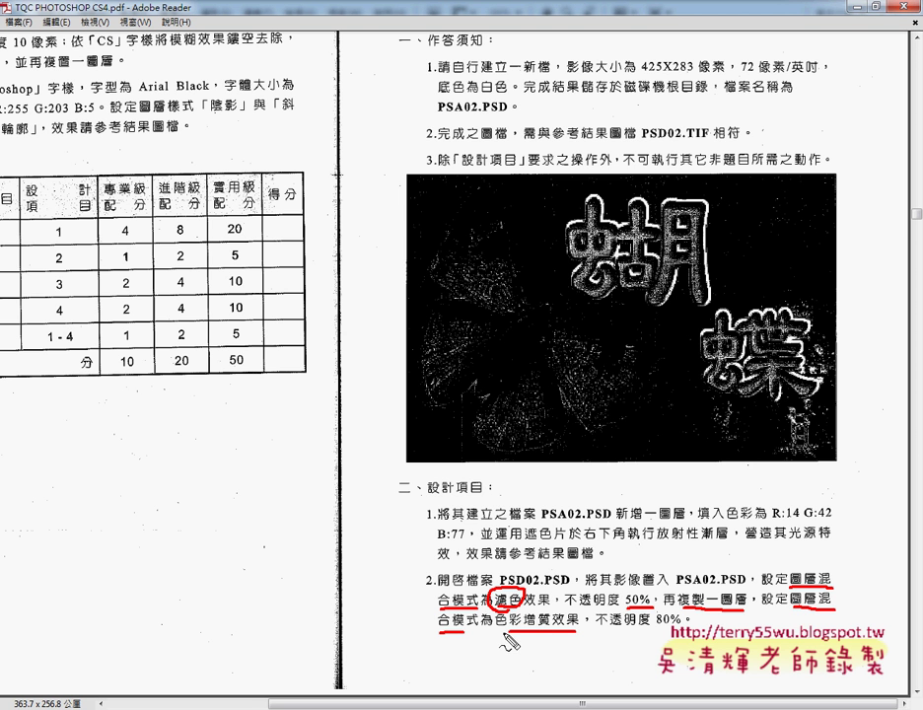
mouse_move(495, 631)
left_mouse_down()
mouse_move(552, 623)
mouse_move(640, 632)
mouse_move(659, 619)
left_mouse_up()
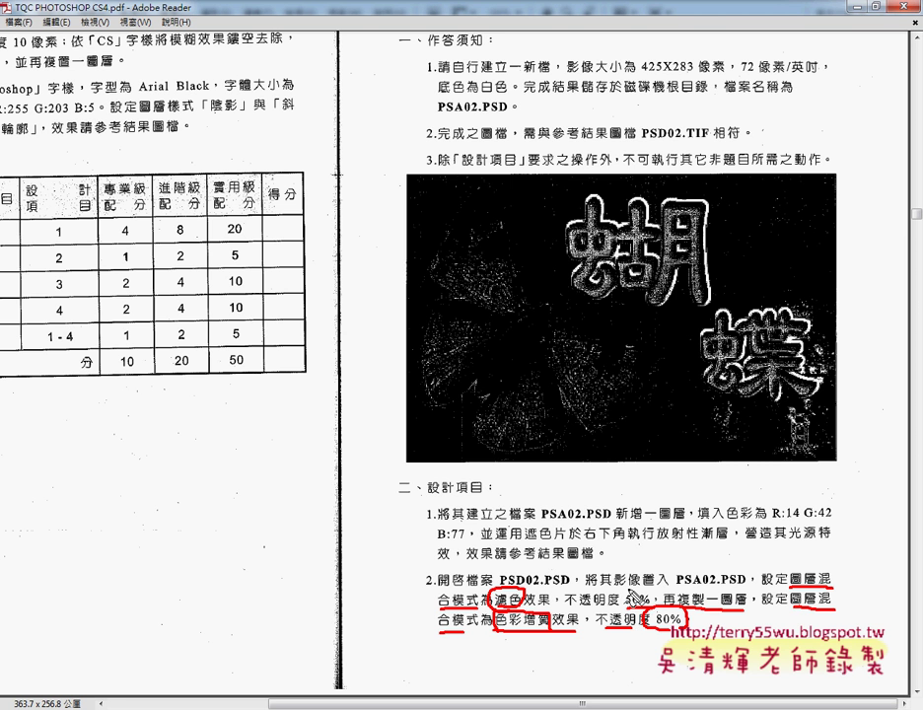
key("Escape")
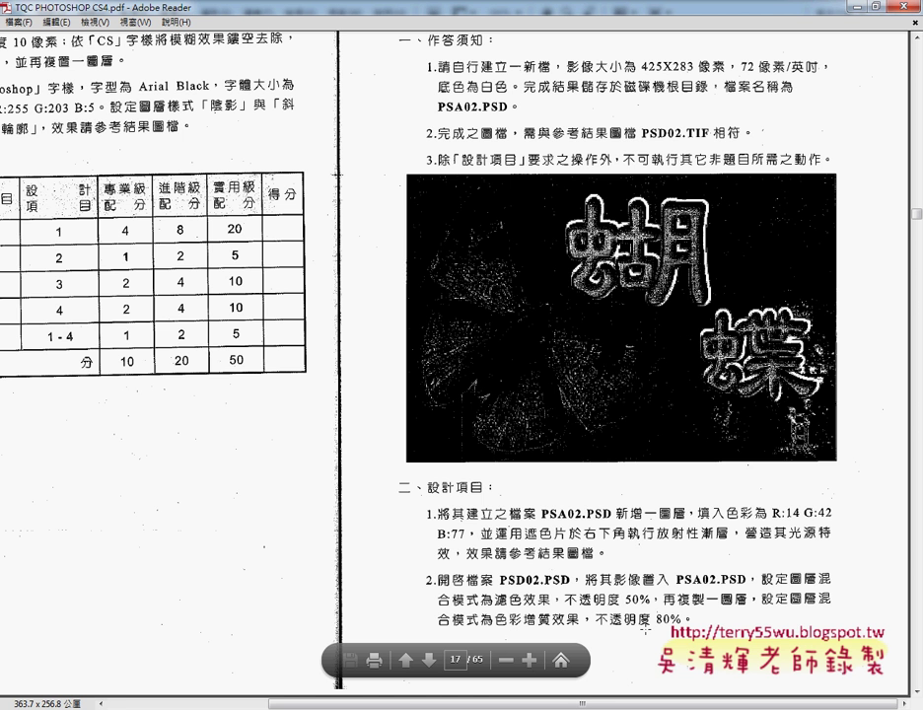
key("alt+Tab")
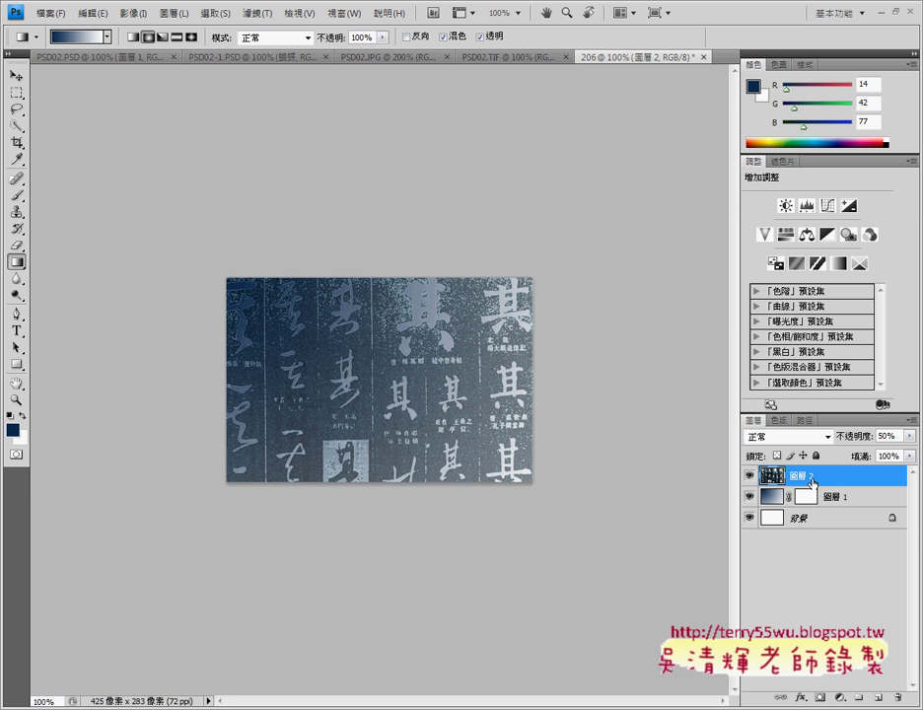
Review 圖層 2's Normal blend mode, the Screen (濾色) option and its 50% opacity.
left_click(789, 436)
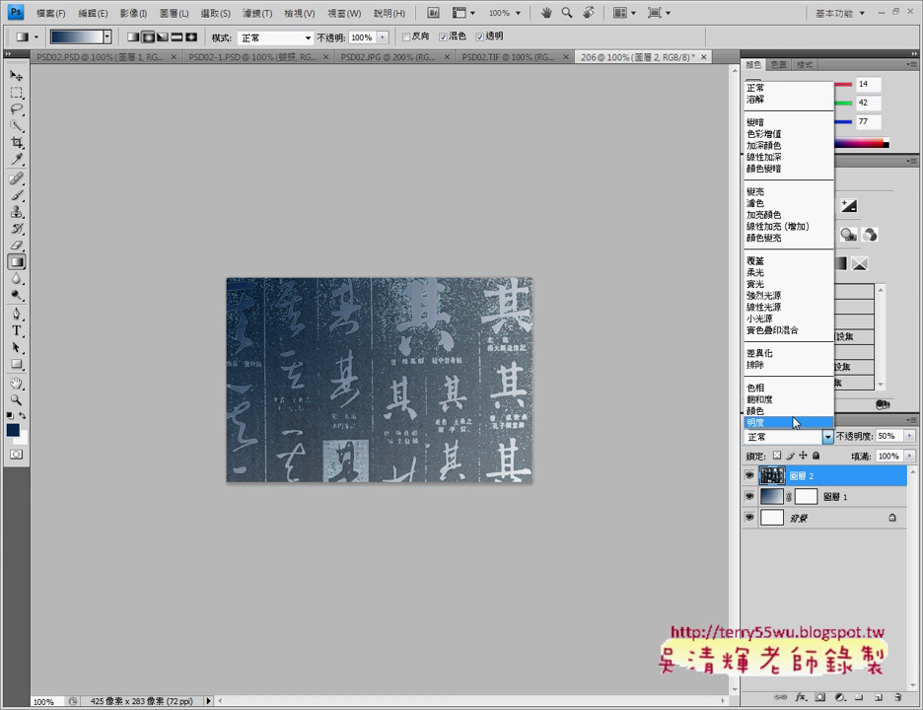
mouse_move(761, 438)
left_mouse_down()
mouse_move(774, 449)
mouse_move(749, 442)
left_mouse_up()
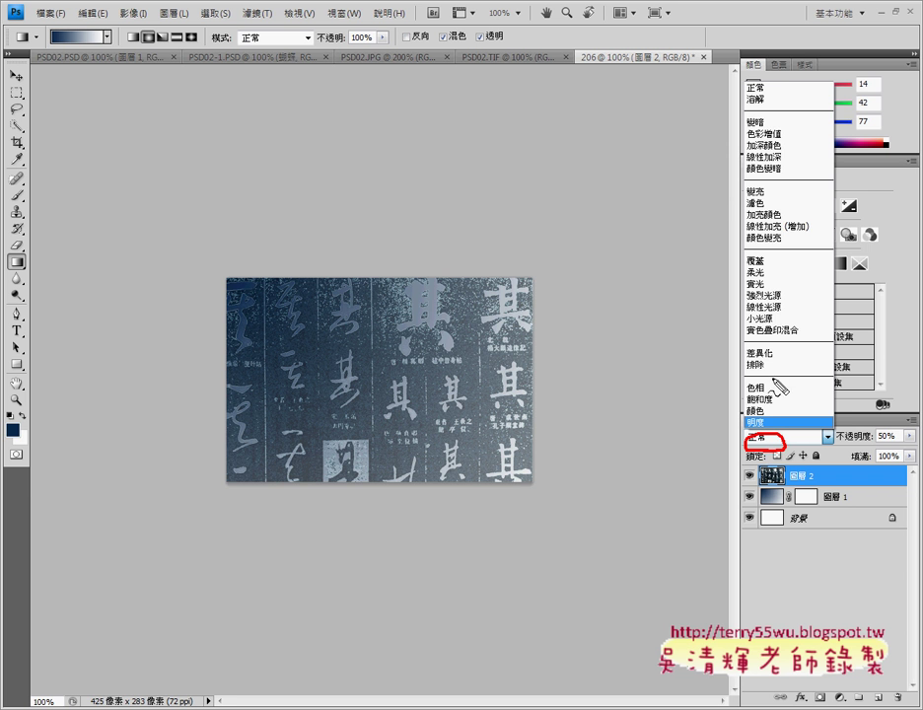
mouse_move(772, 201)
left_mouse_down()
mouse_move(749, 210)
mouse_move(769, 205)
left_mouse_up()
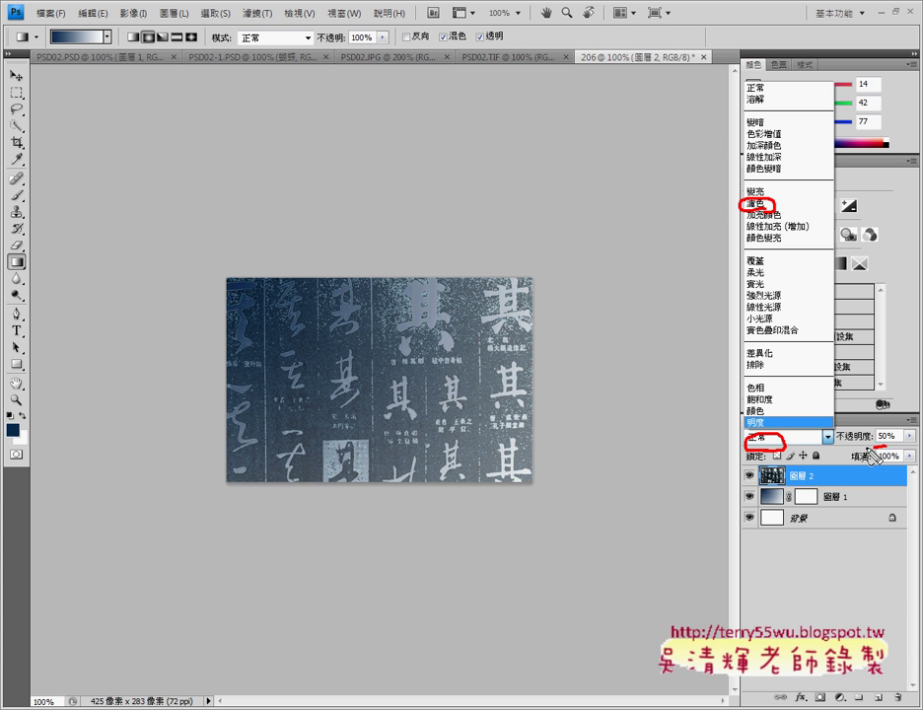
mouse_move(868, 422)
left_mouse_down()
mouse_move(820, 439)
mouse_move(890, 449)
left_mouse_up()
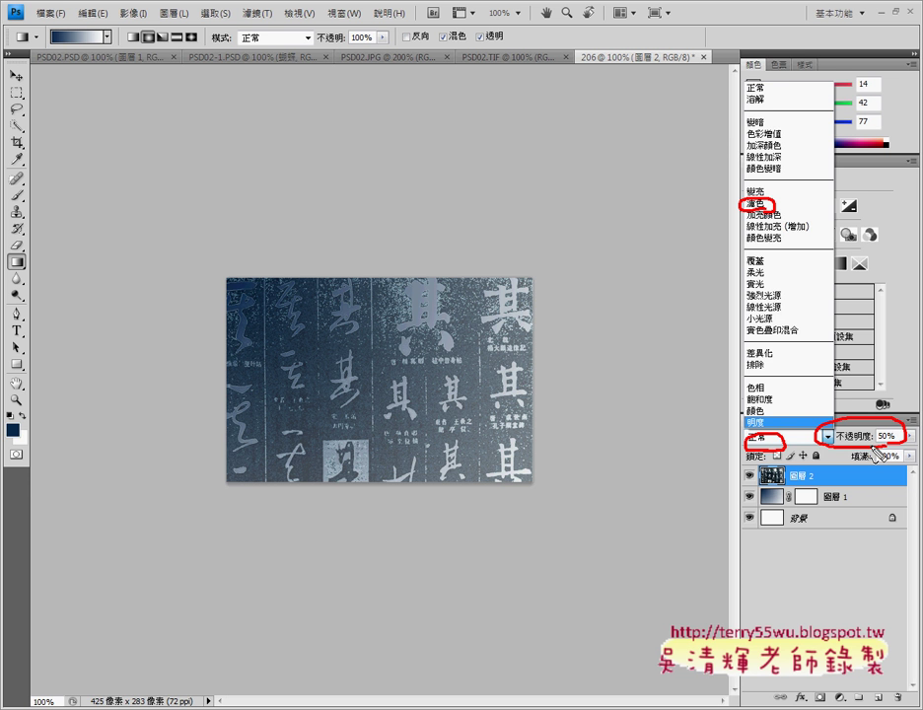
key("Escape")
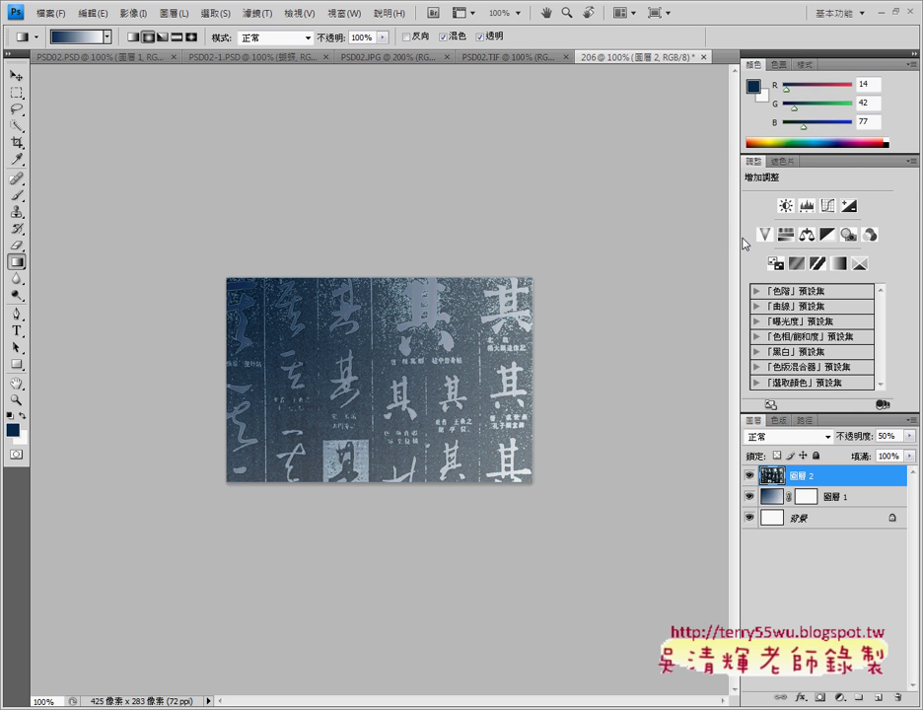
Set 圖層 2 to Screen (濾色) blending, then toggle 圖層 1 to check the result.
left_click(789, 437)
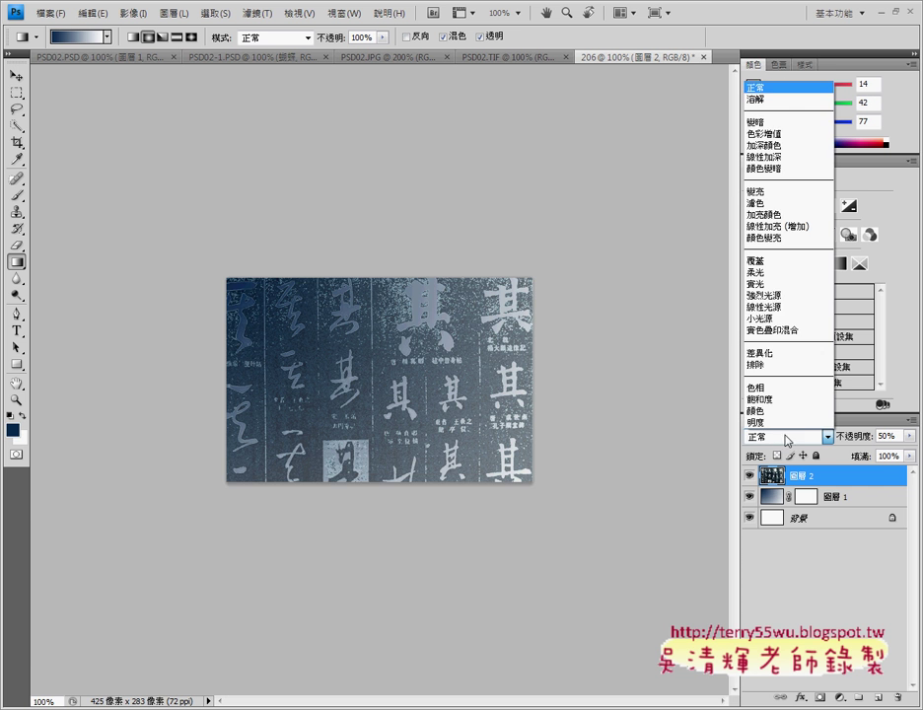
left_click(783, 204)
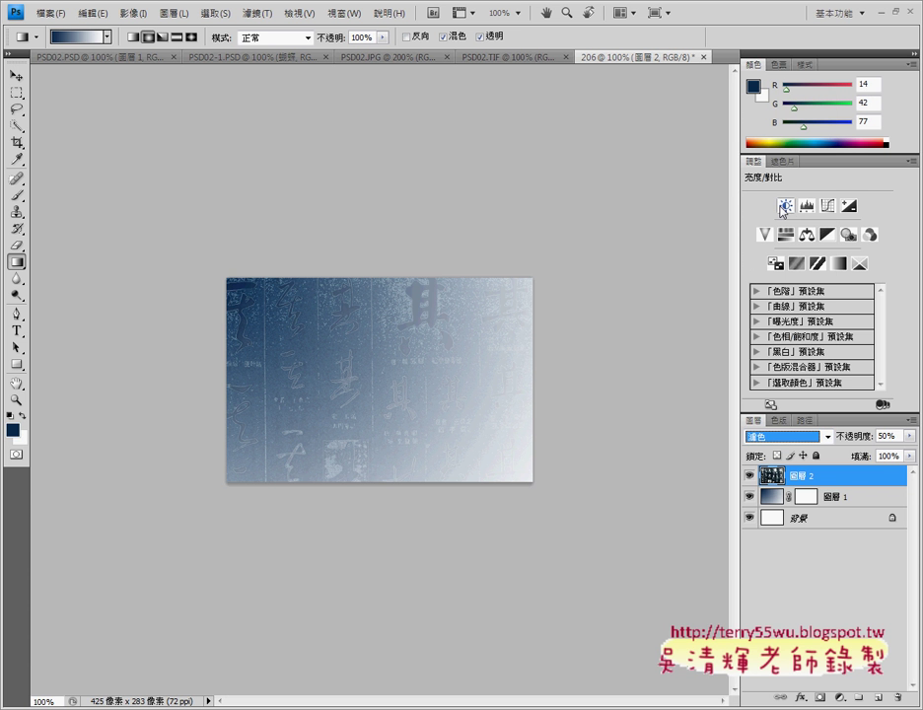
left_click(750, 501)
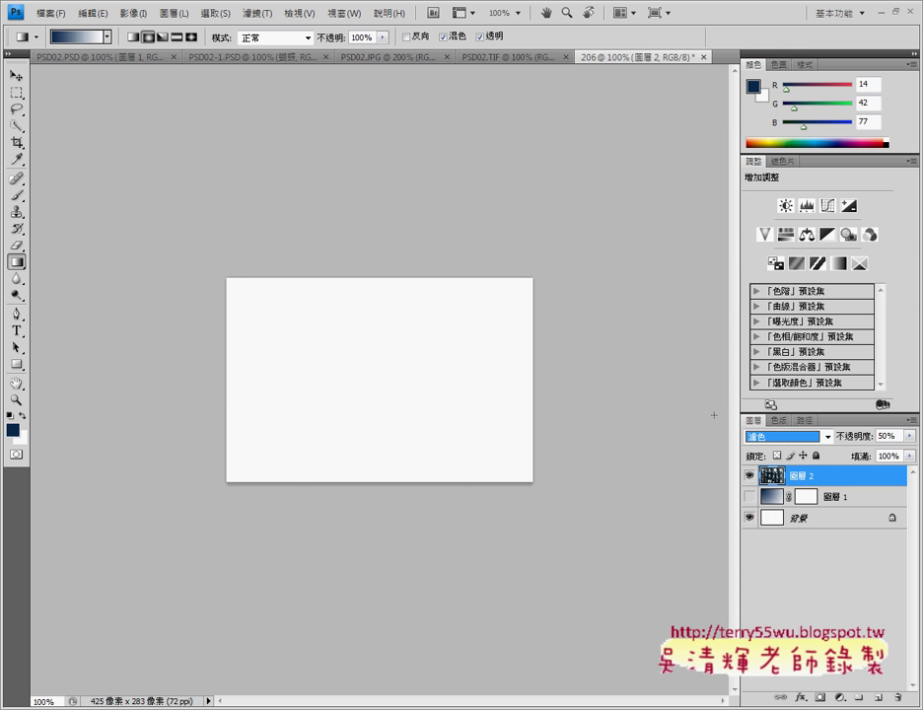
left_click(749, 499)
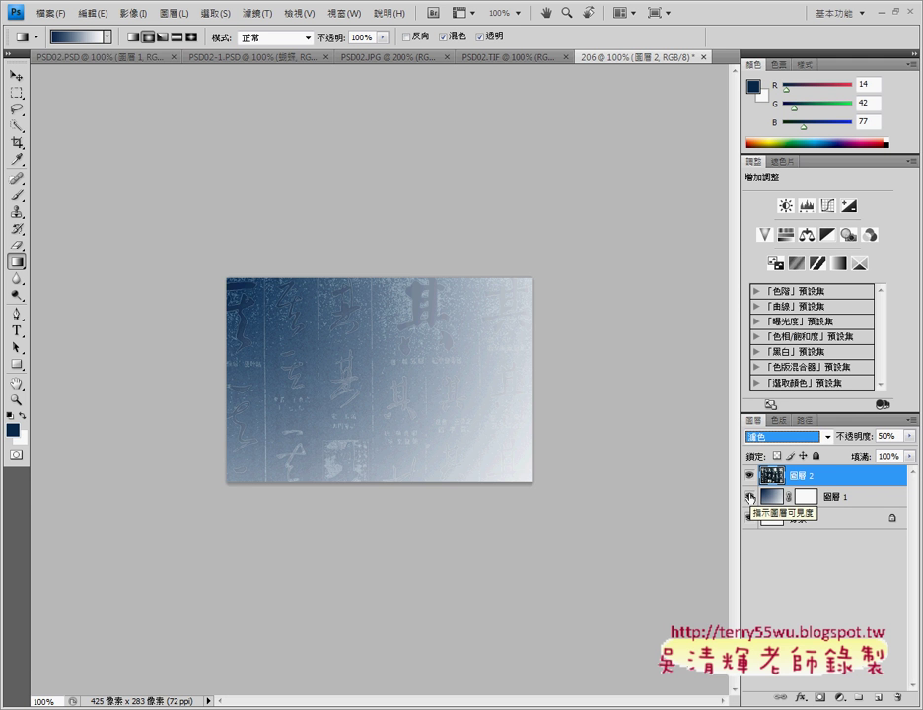
Duplicate PSD02.PSD's calligraphy layer 圖層 1 into the 206 document via 複製圖層.
left_click(94, 61)
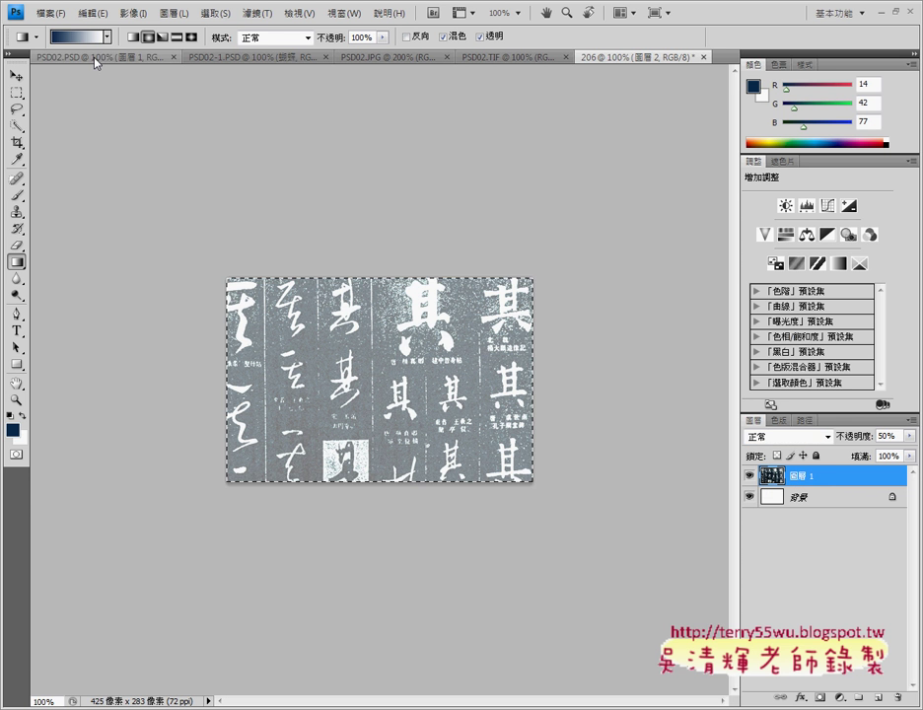
right_click(798, 475)
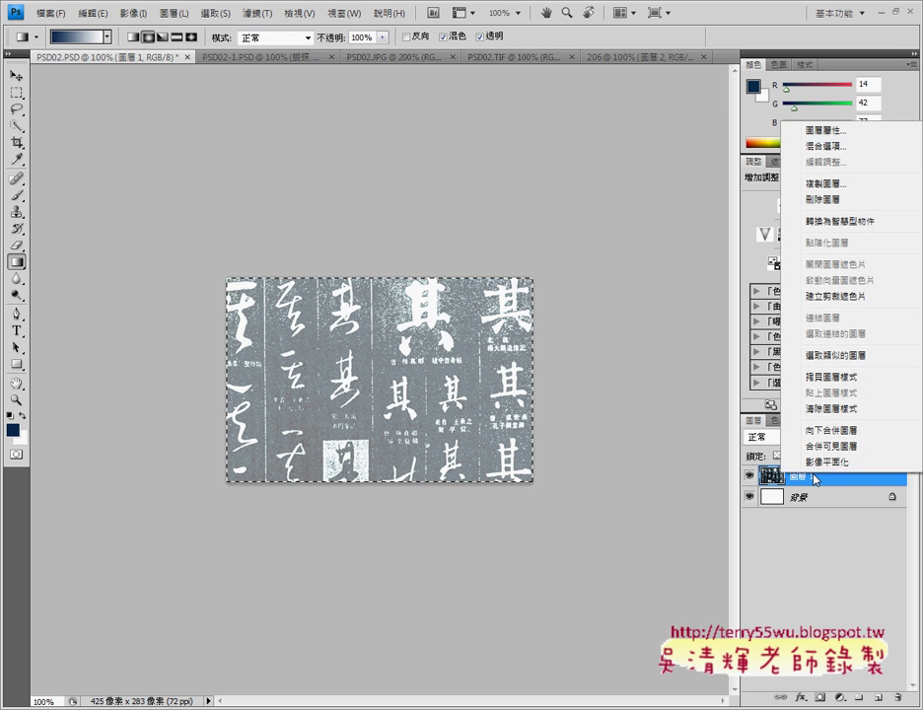
left_click(827, 183)
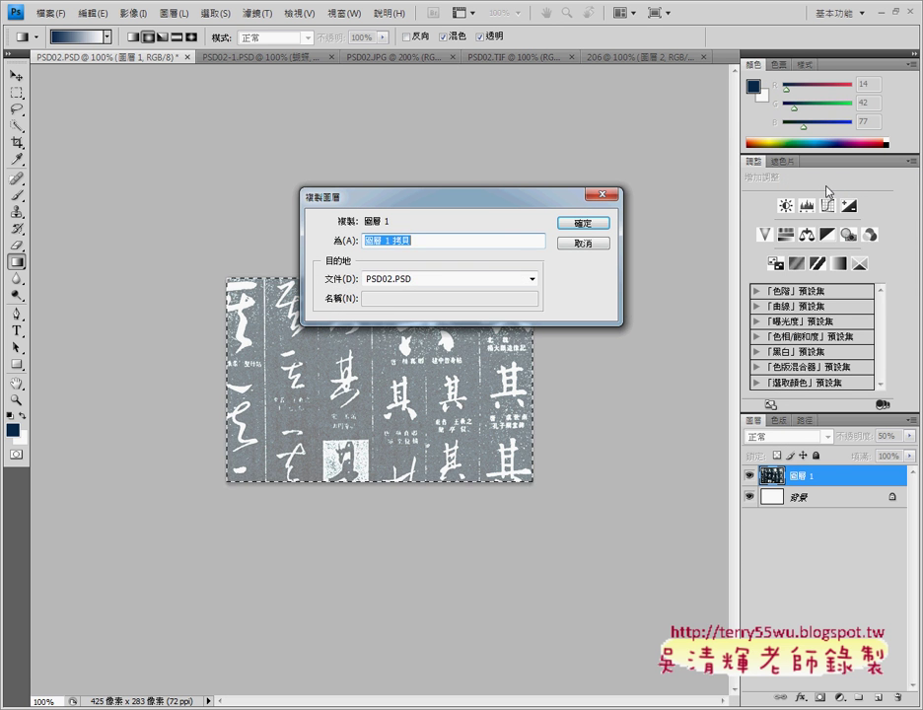
left_click(452, 284)
left_click(435, 344)
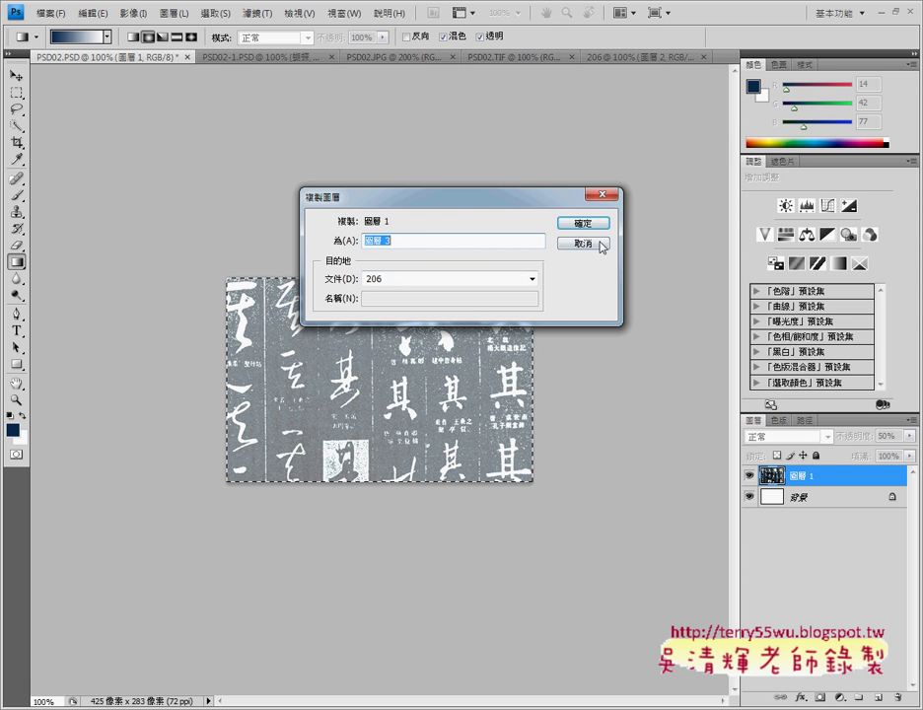
left_click(593, 226)
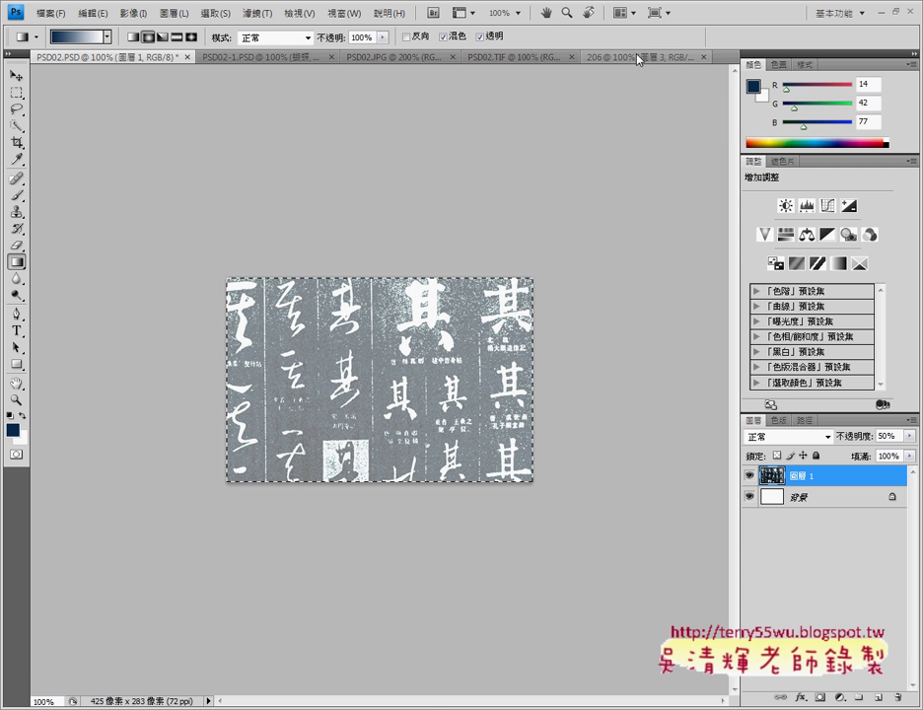
In 206, hide and reshow the lower layers to inspect 圖層 3, and glance at the exam PDF.
left_click(636, 57)
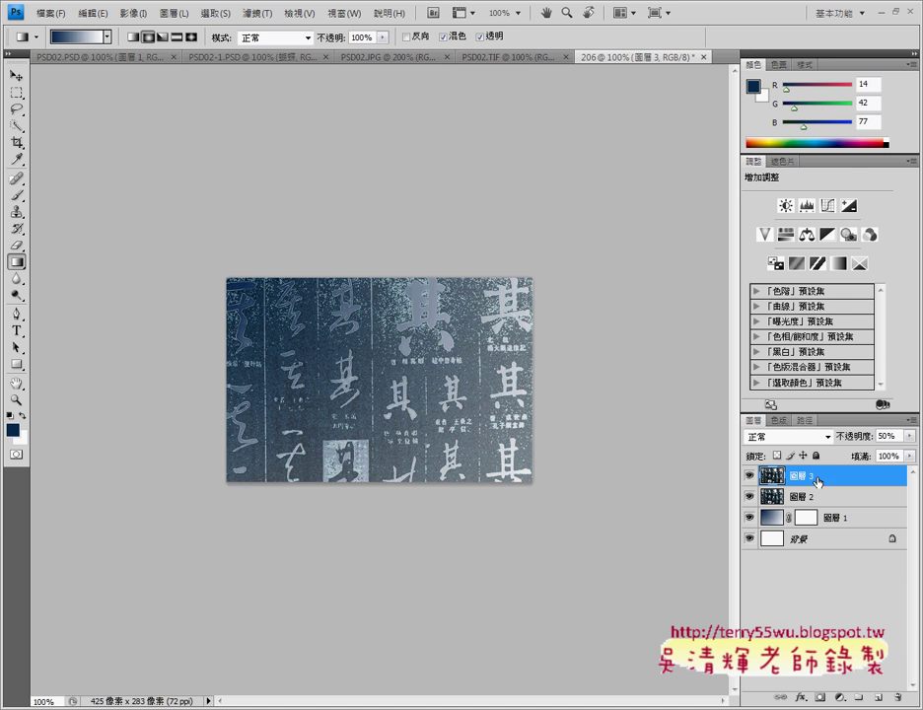
left_click(750, 497)
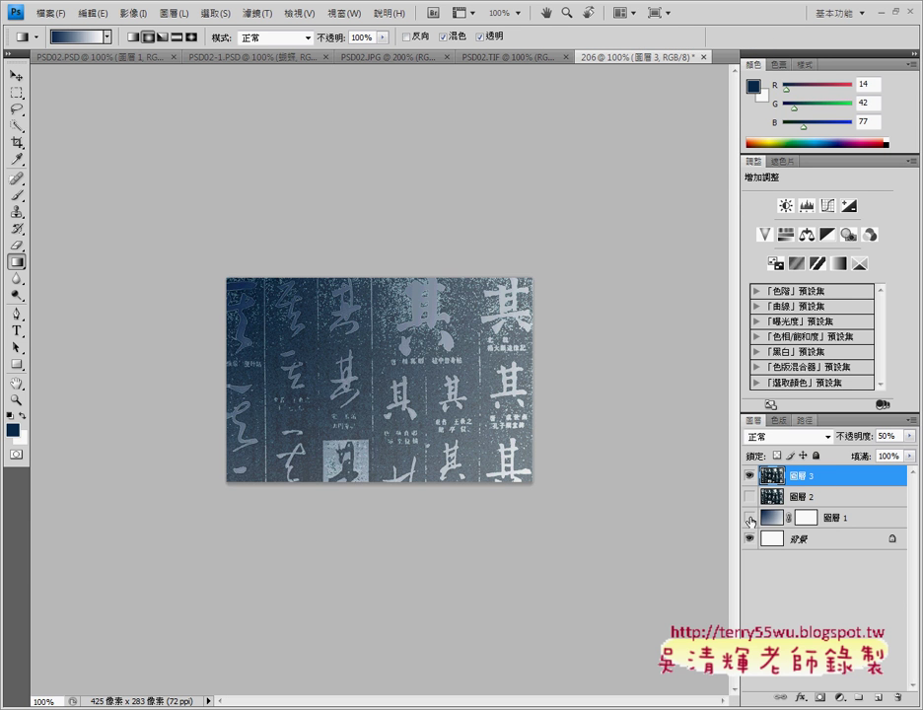
left_click(750, 517)
left_click(749, 497)
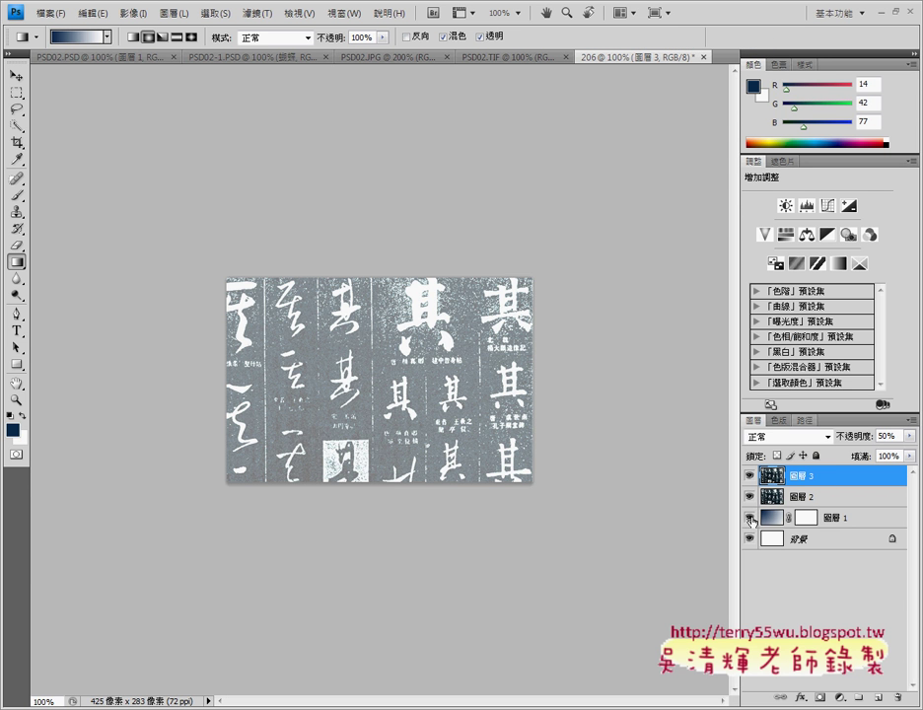
left_click(750, 517)
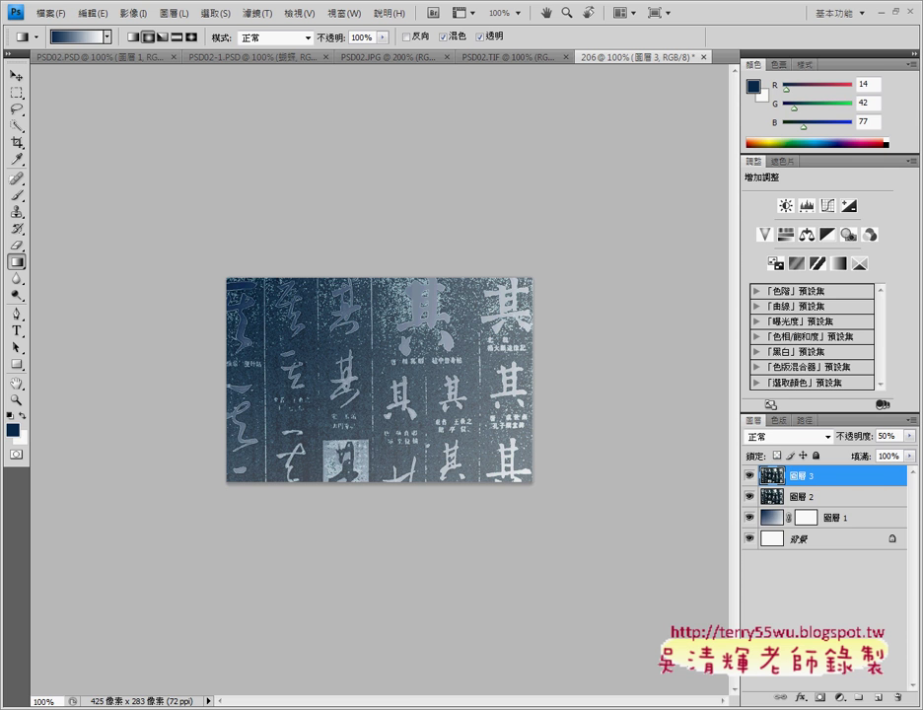
key("alt+Tab")
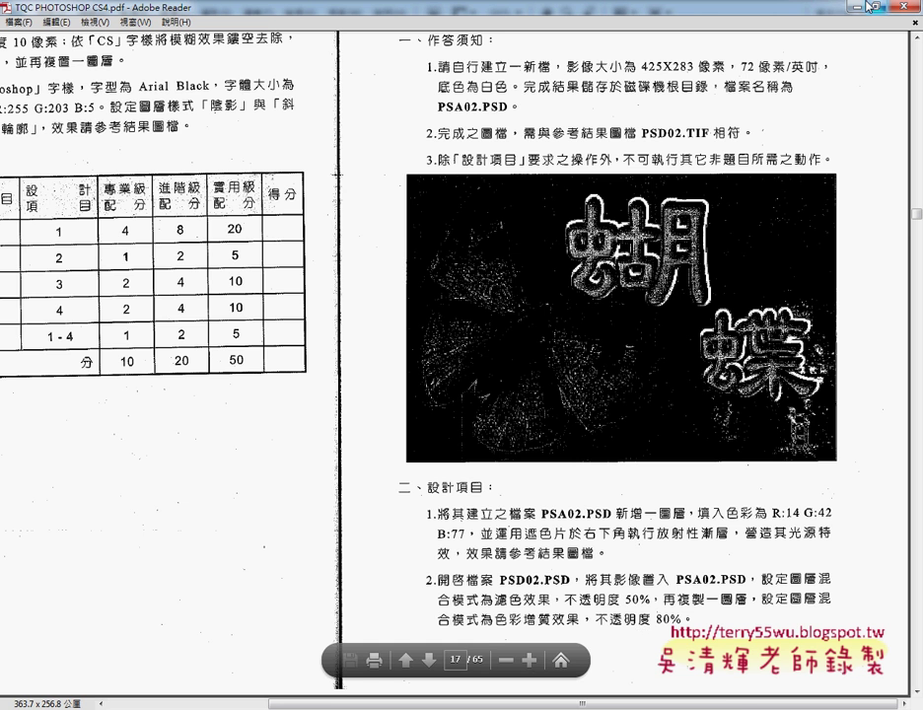
key("alt+Tab")
Set 圖層 3 to Multiply (色彩增值) blending with 80% opacity.
left_click(774, 445)
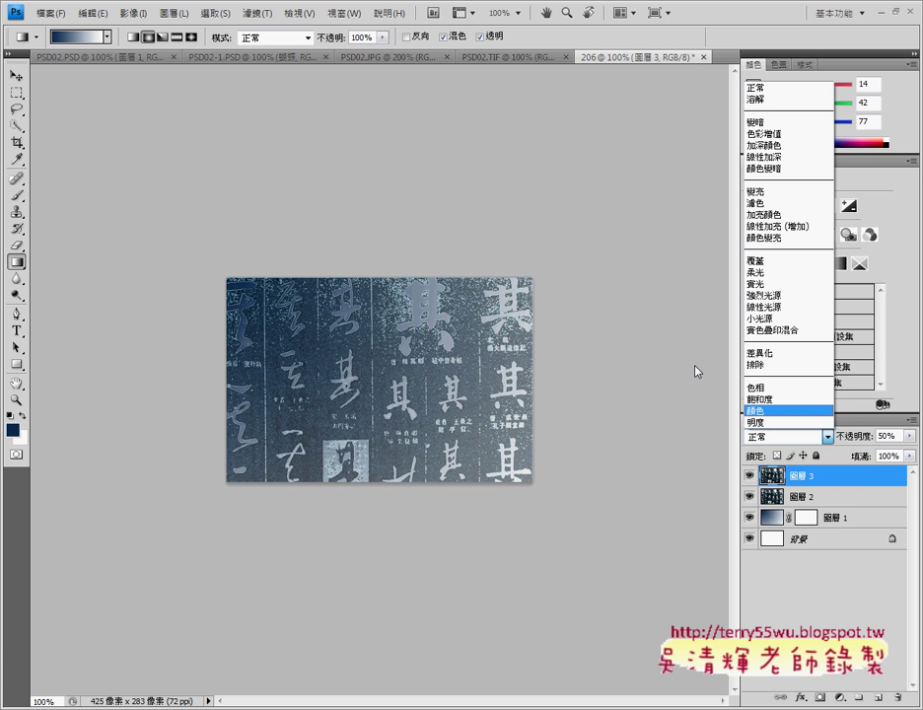
left_click(792, 140)
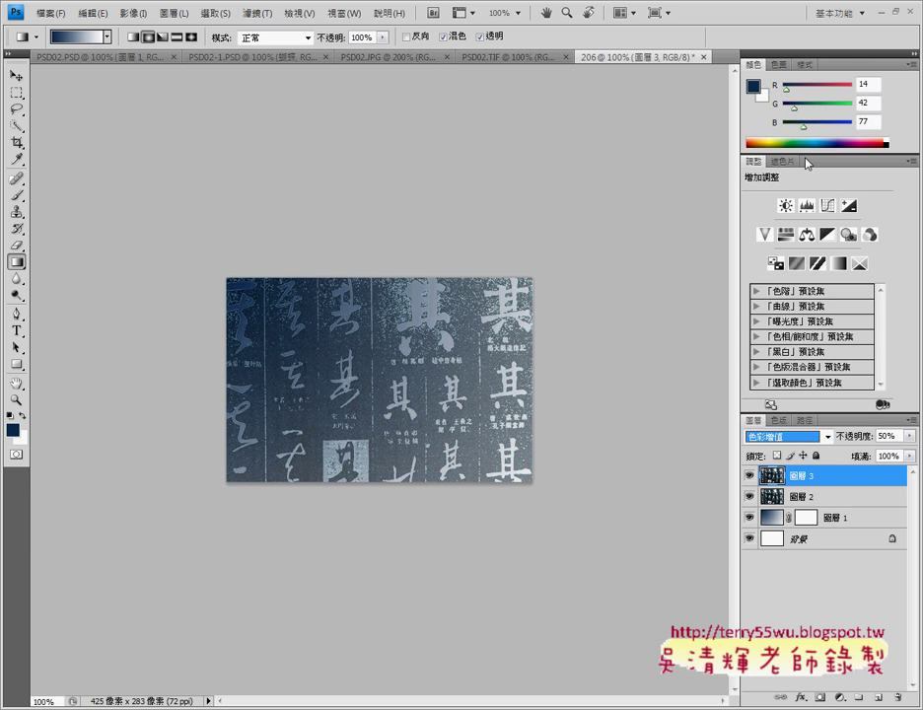
left_click(885, 435)
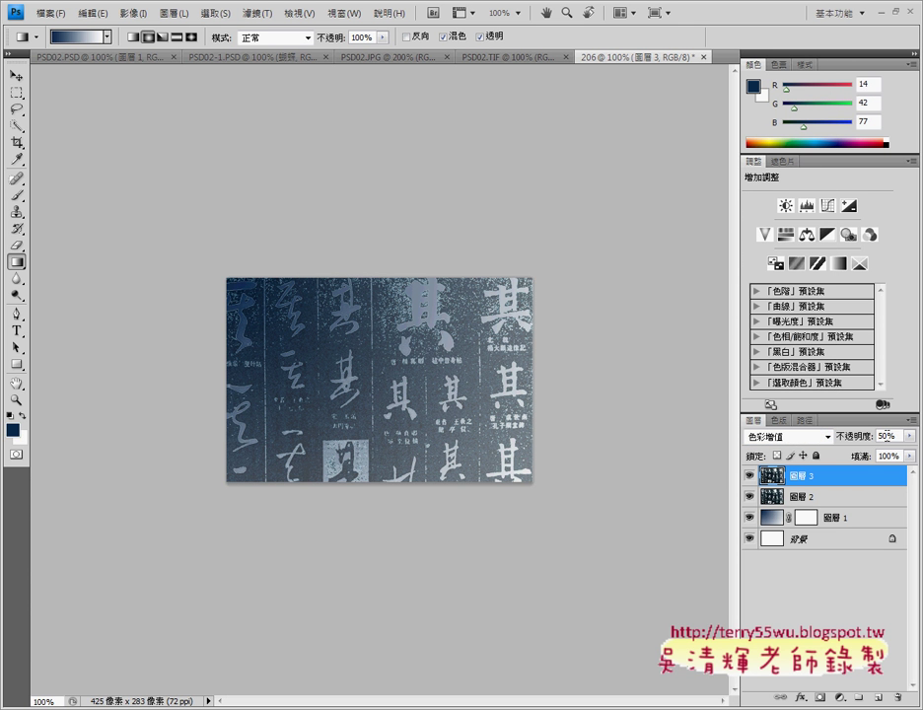
double_click(886, 434)
type("80")
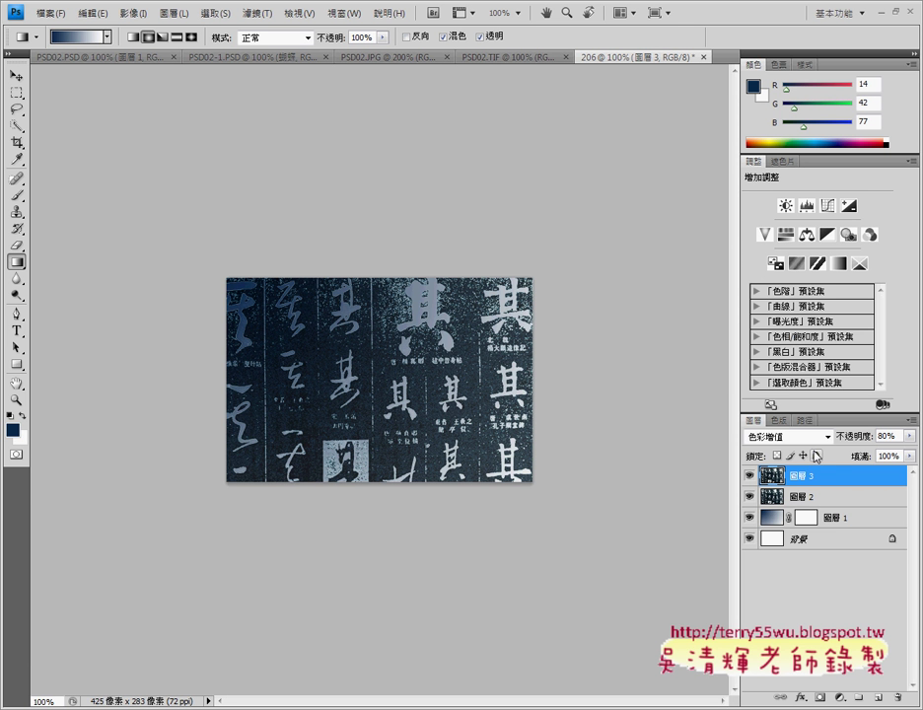
Toggle 圖層 2 and 圖層 1 visibility off and on to compare the darker texture.
left_click(750, 496)
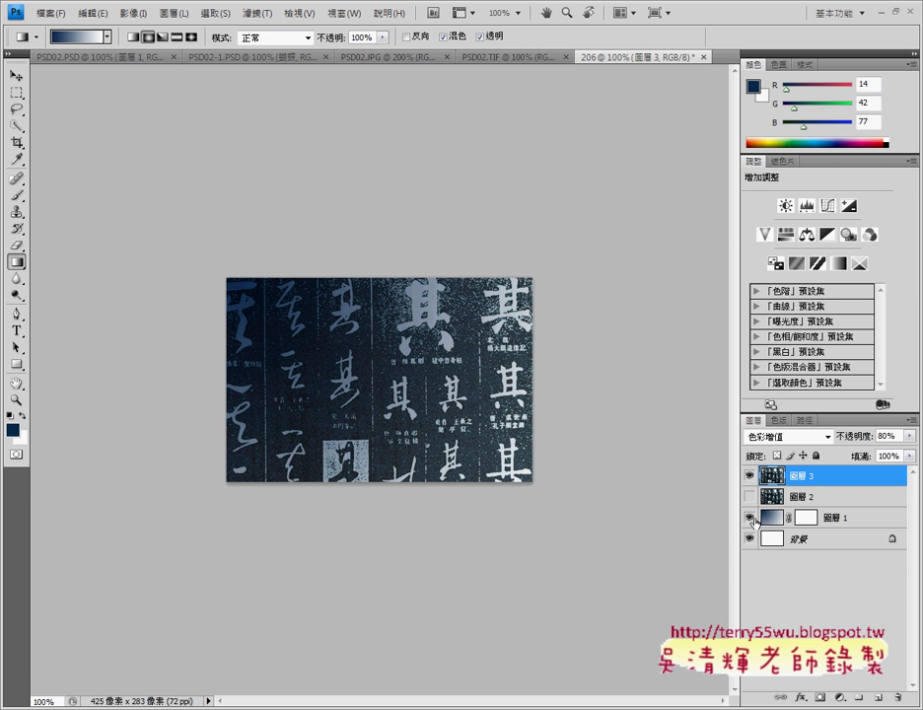
left_click(750, 517)
left_click(750, 518)
left_click(751, 517)
left_click(751, 518)
left_click(751, 496)
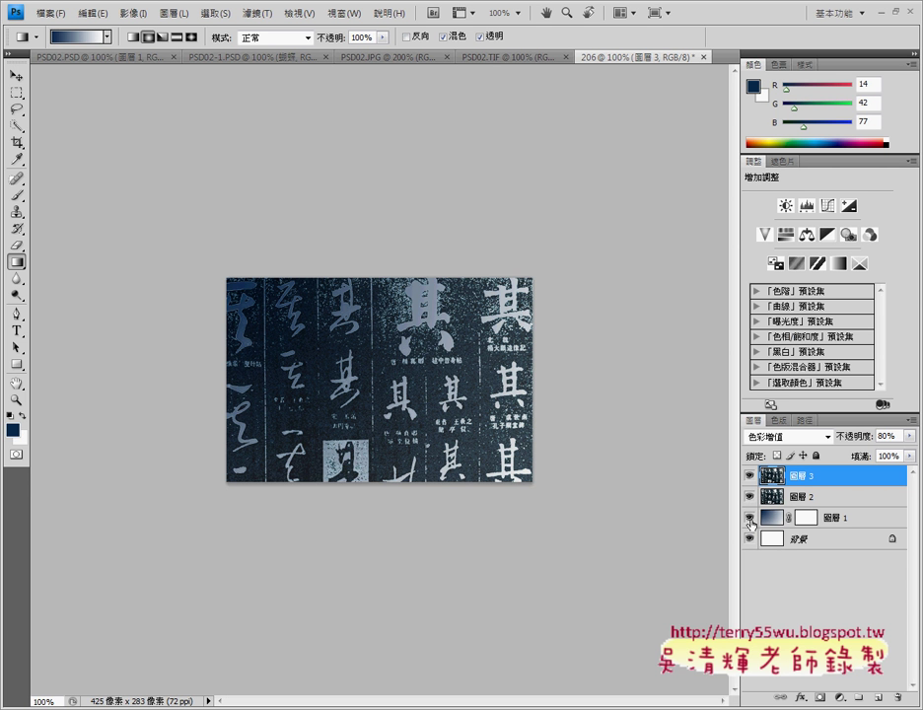
left_click(517, 57)
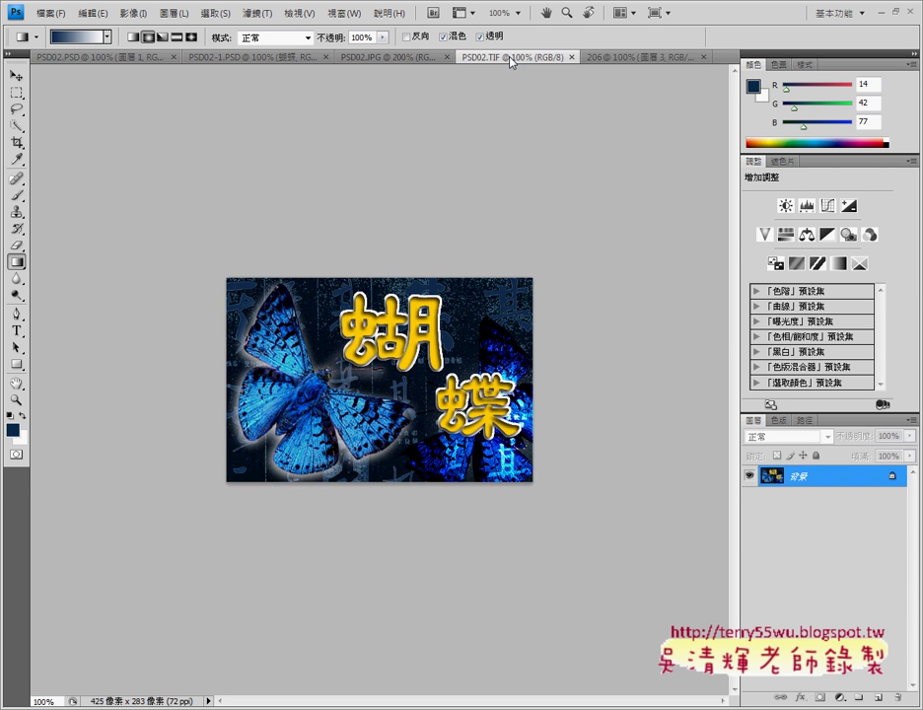
left_click(586, 59)
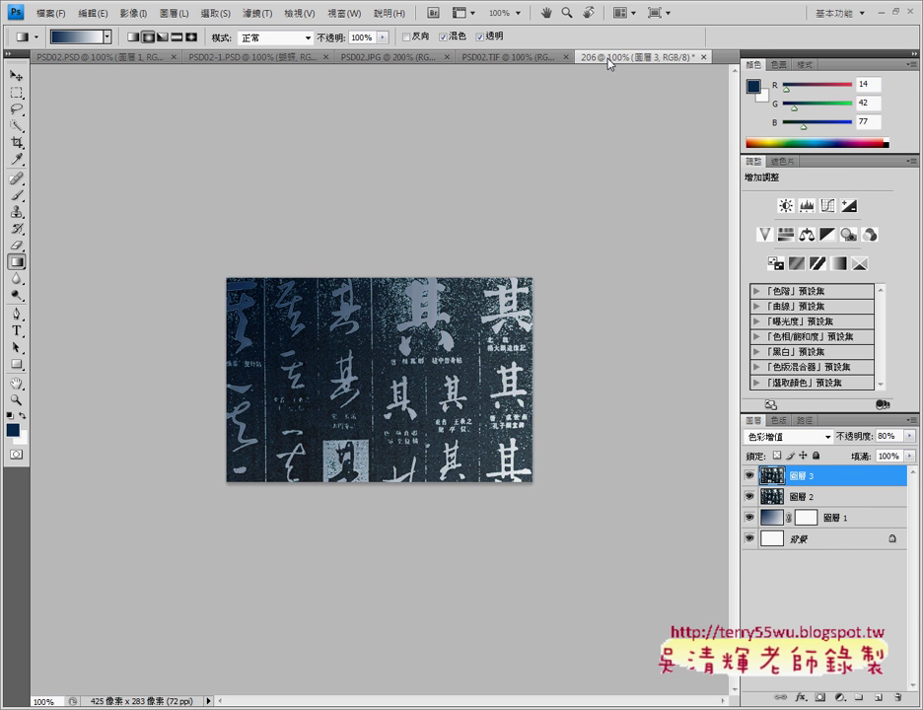
left_click(514, 59)
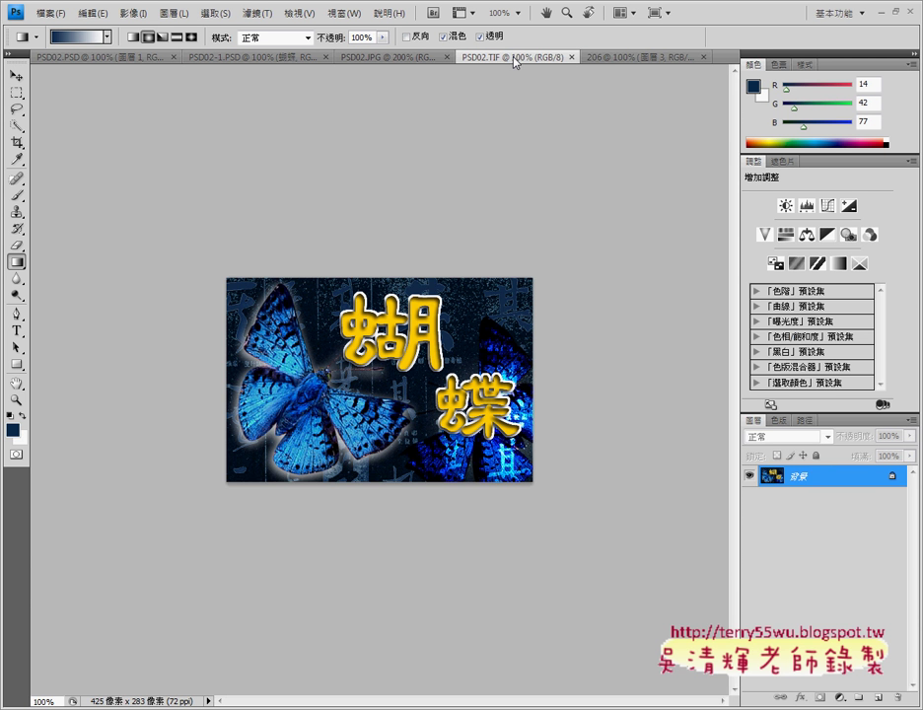
left_click(620, 59)
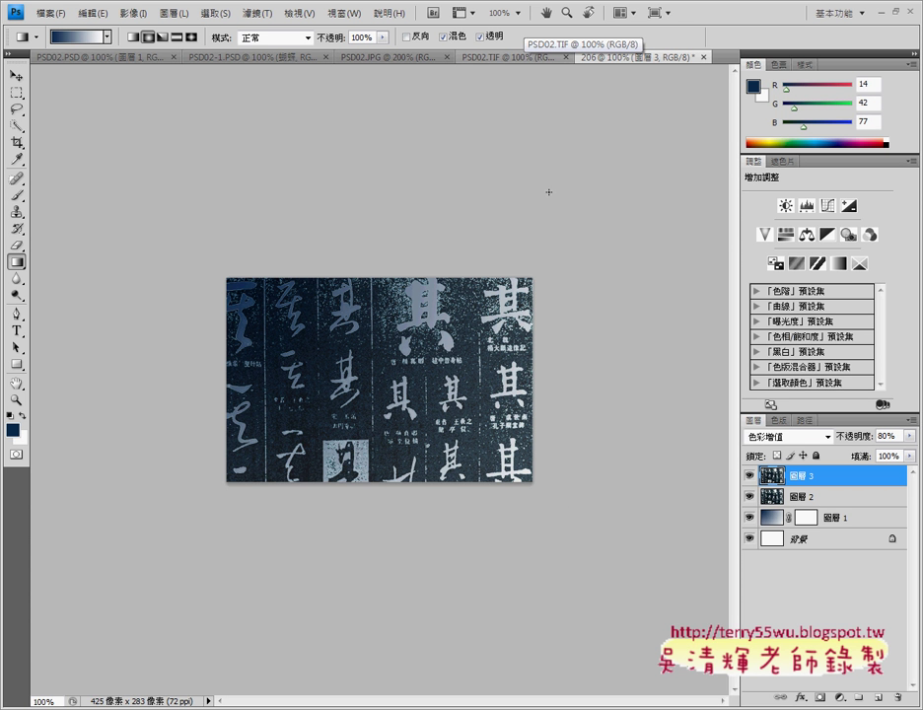
left_click(514, 59)
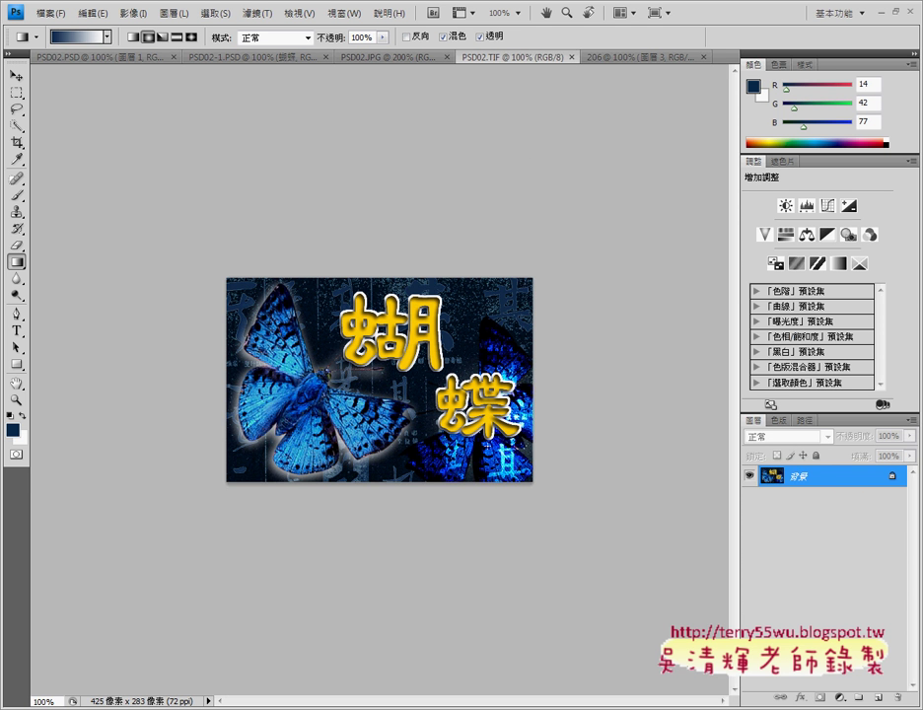
left_click(627, 59)
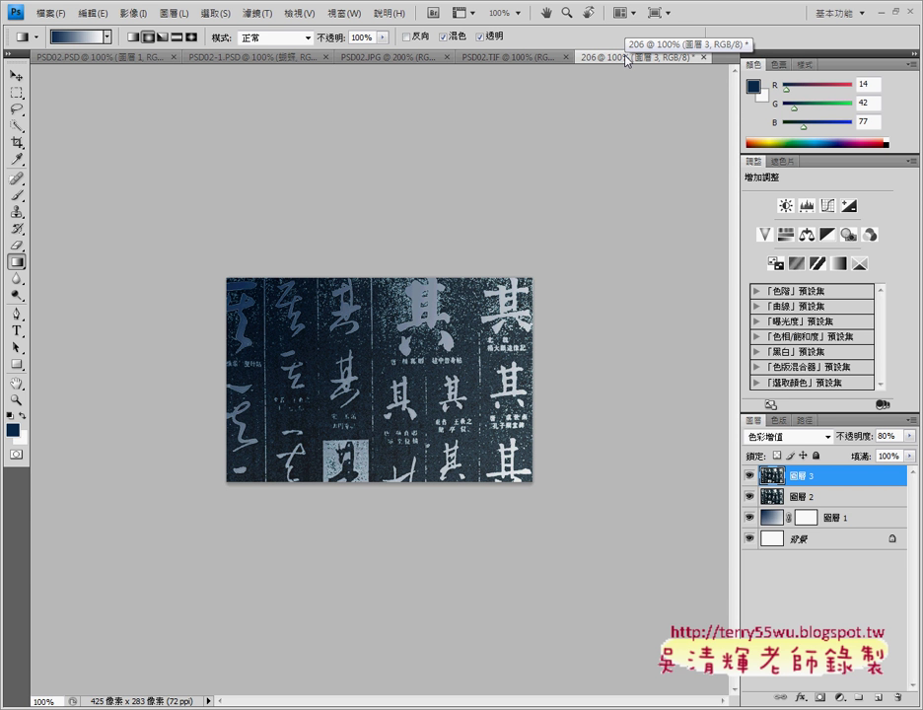
mouse_move(296, 702)
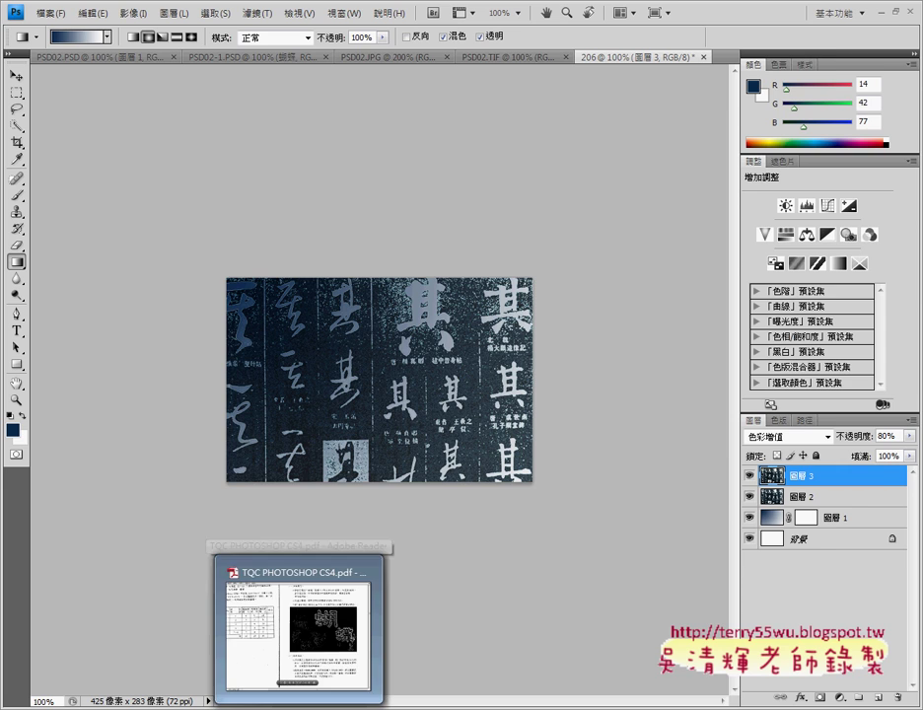
left_click(304, 679)
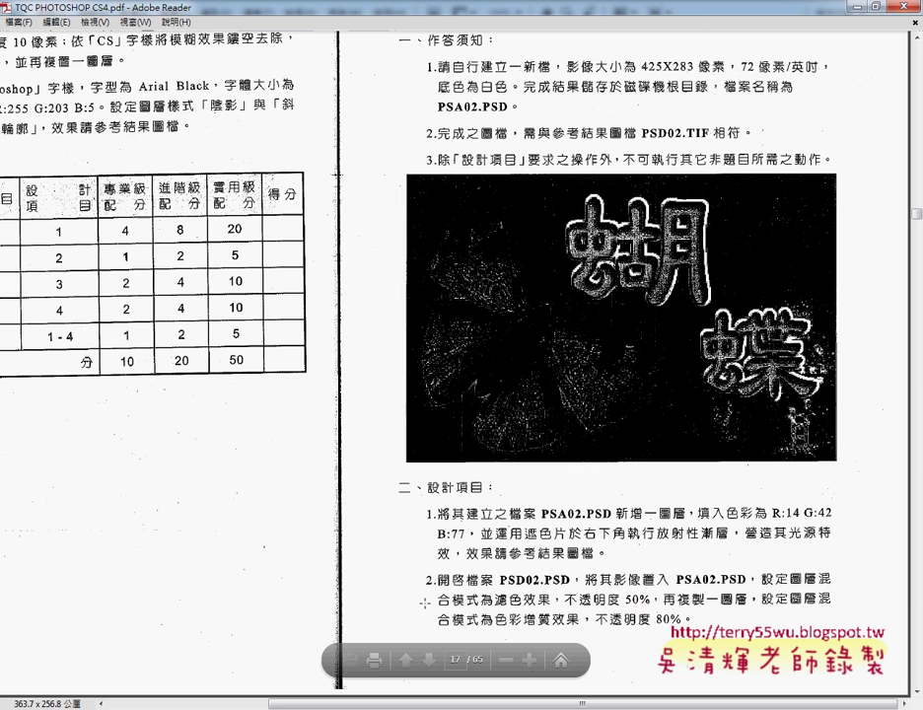
scroll(427, 602, "down", 10)
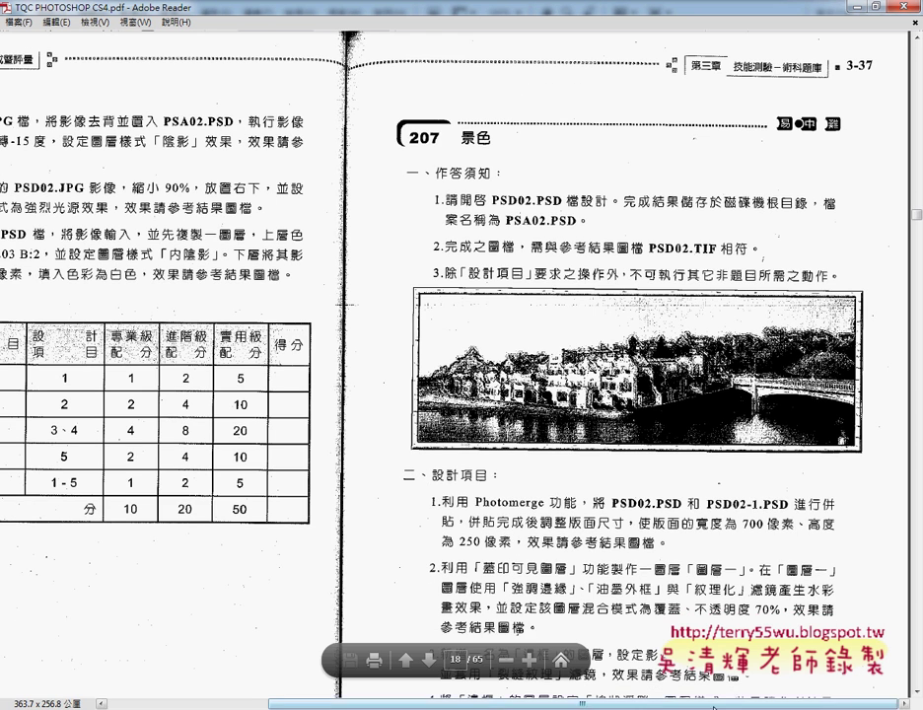
scroll(450, 423, "left", 5)
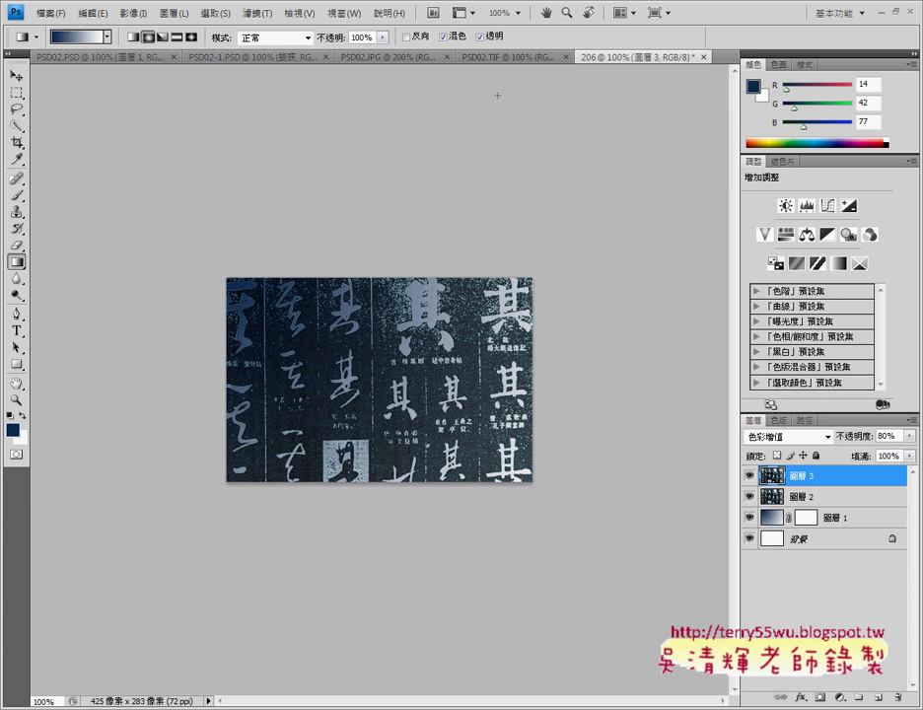
Study PSD02.JPG alongside the exam PDF, then bring up the PSD02.TIF reference.
left_click(360, 58)
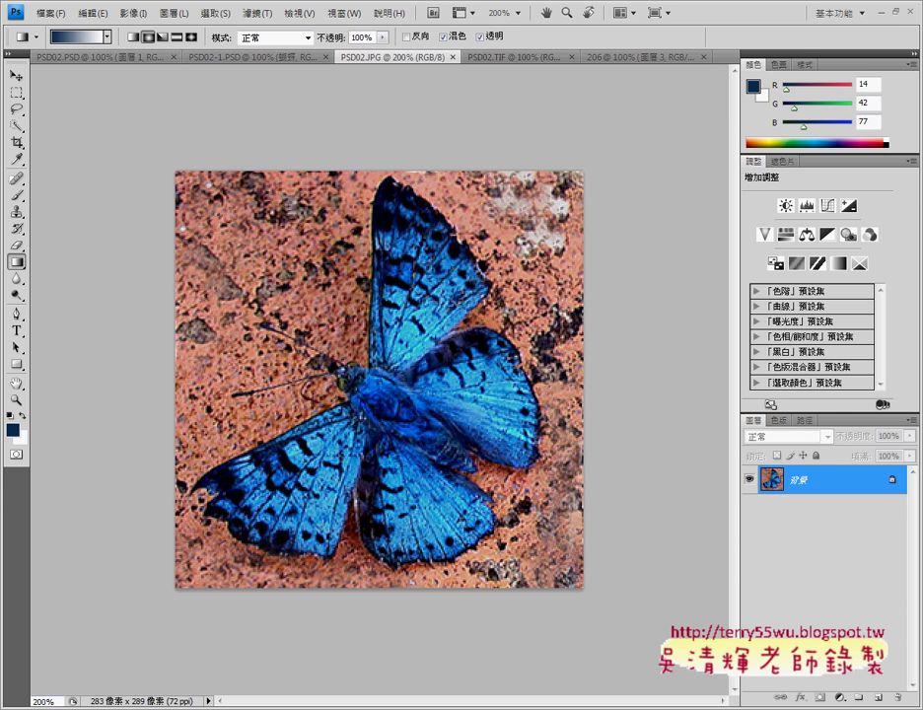
key("alt+Tab")
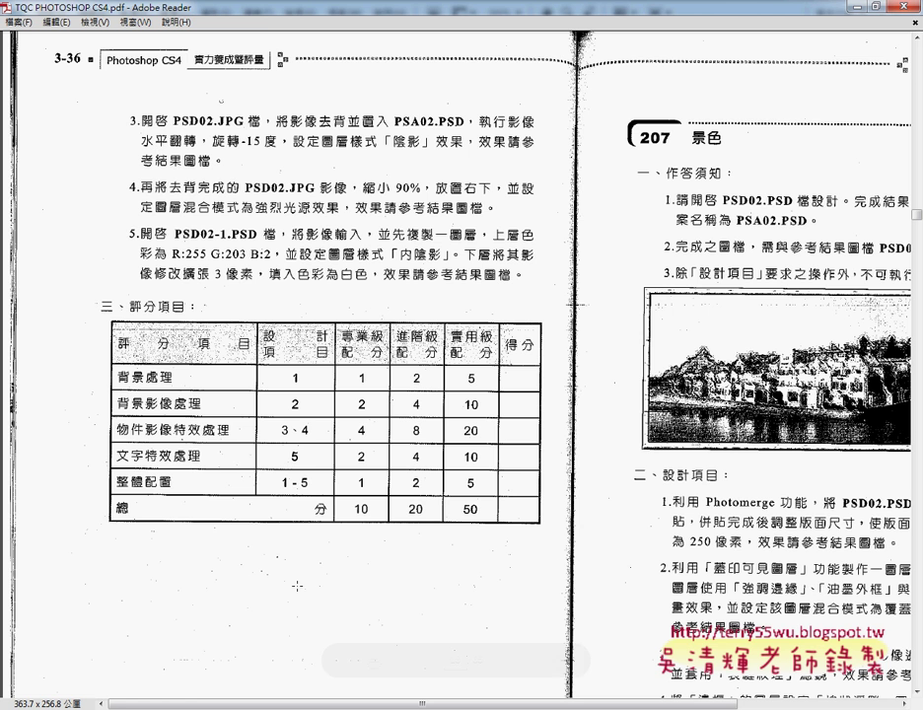
key("alt+Tab")
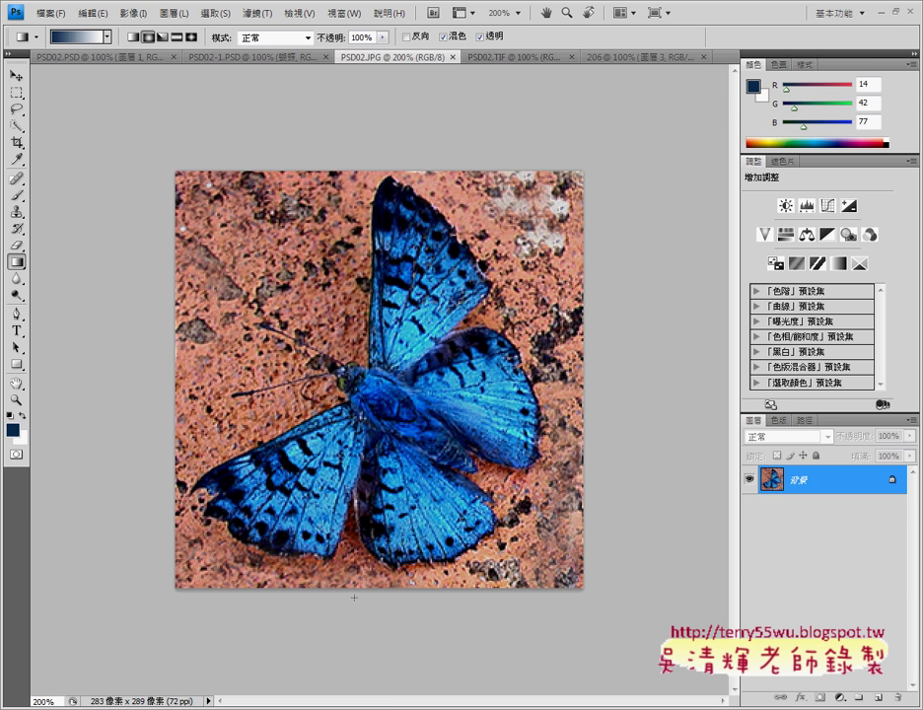
key("alt+Tab")
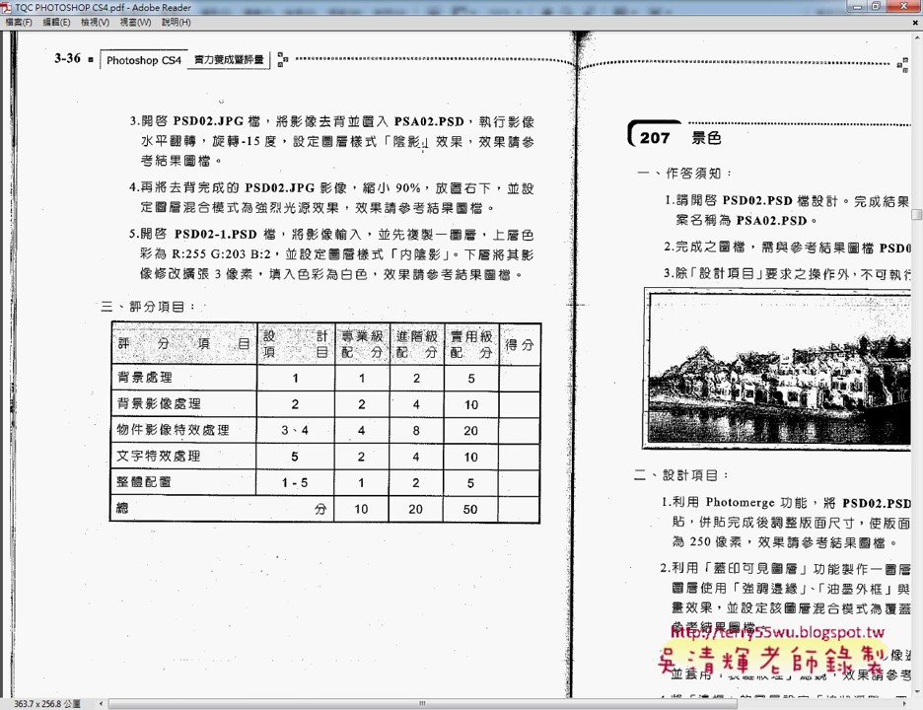
key("alt+Tab")
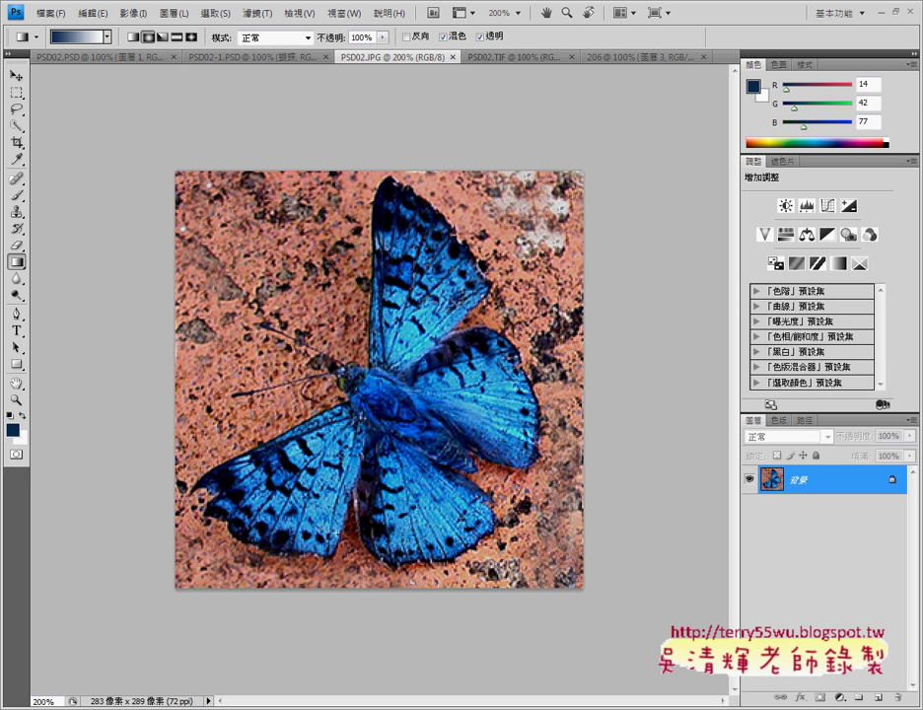
left_click(507, 57)
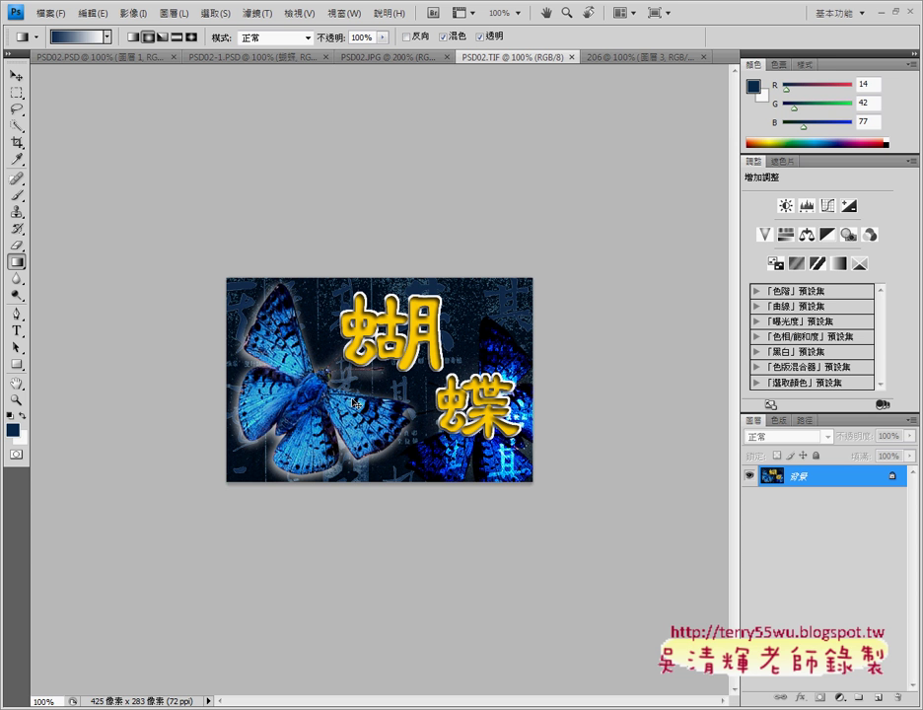
mouse_move(238, 500)
left_mouse_down()
mouse_move(314, 303)
mouse_move(426, 390)
mouse_move(260, 455)
left_mouse_up()
mouse_move(458, 503)
left_mouse_down()
mouse_move(429, 390)
mouse_move(583, 473)
mouse_move(470, 506)
left_mouse_up()
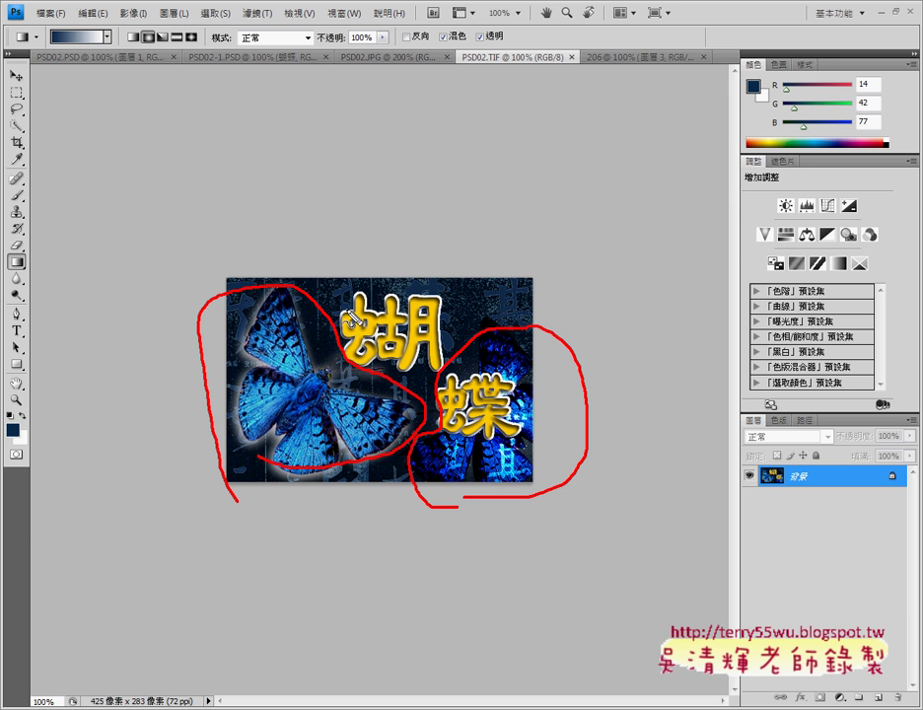
mouse_move(343, 301)
left_mouse_down()
mouse_move(367, 268)
mouse_move(483, 271)
mouse_move(526, 307)
left_mouse_up()
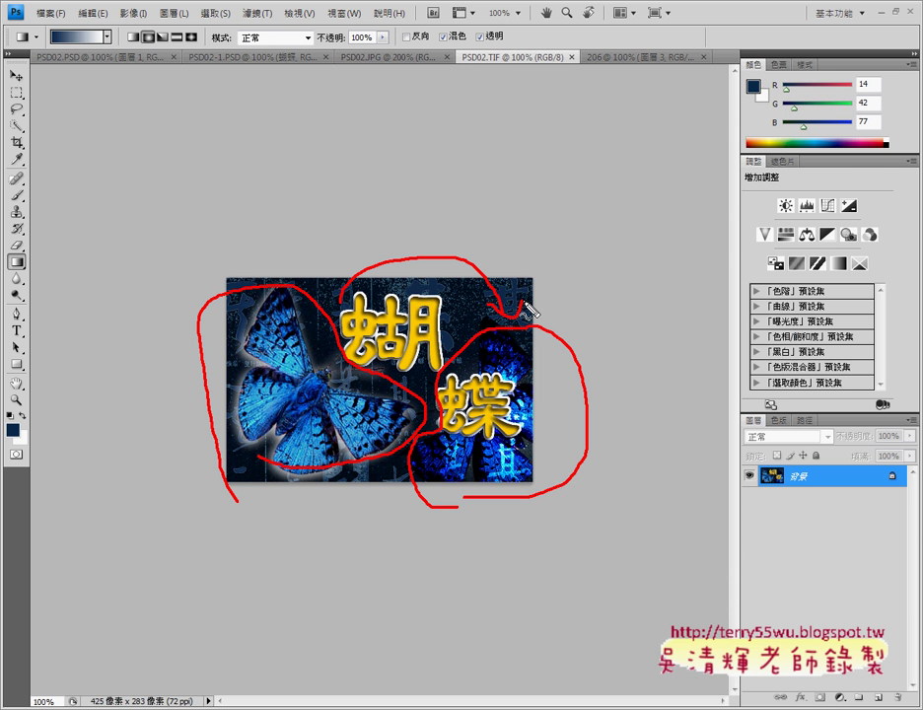
left_click_drag(392, 439, 463, 296)
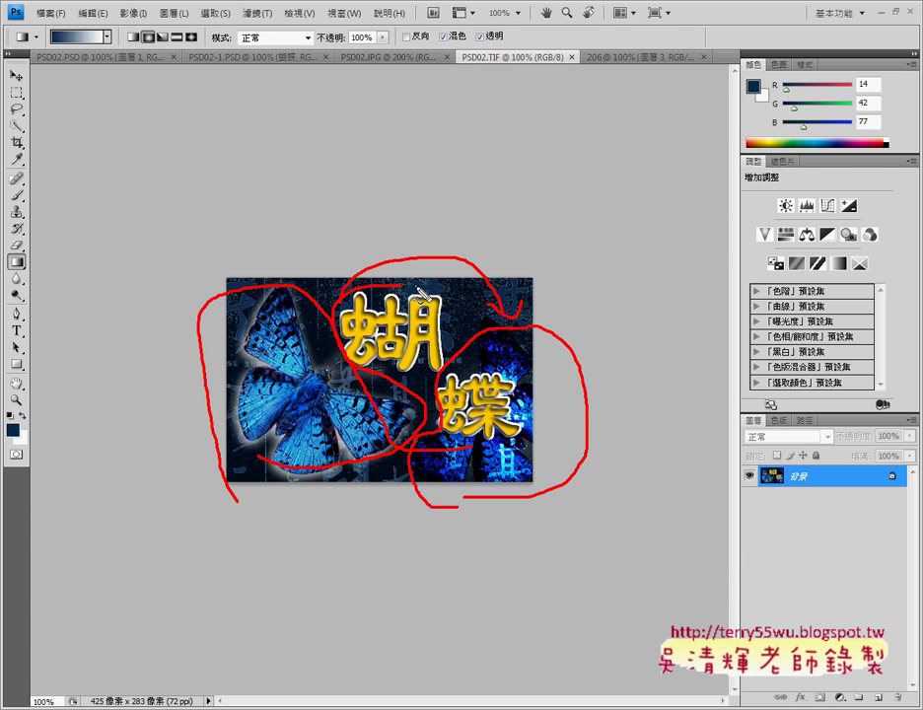
key("Escape")
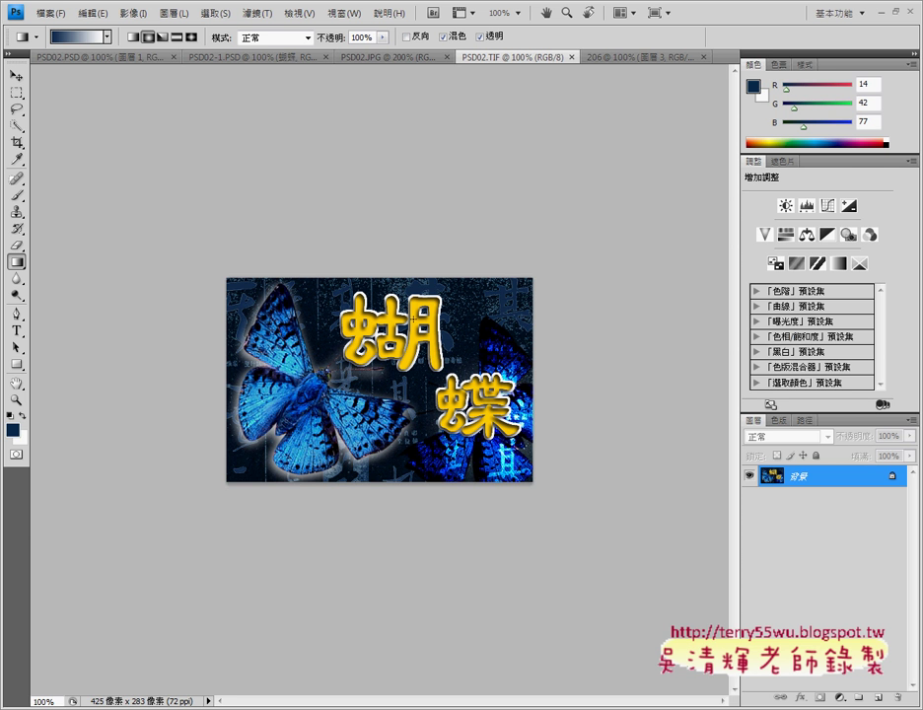
left_click(270, 59)
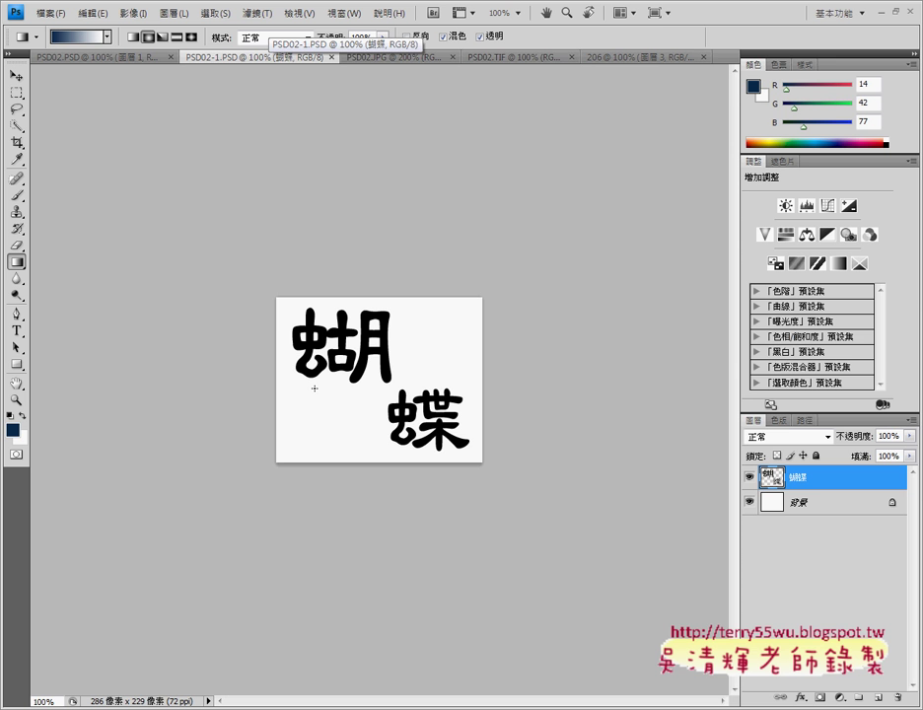
left_click(505, 60)
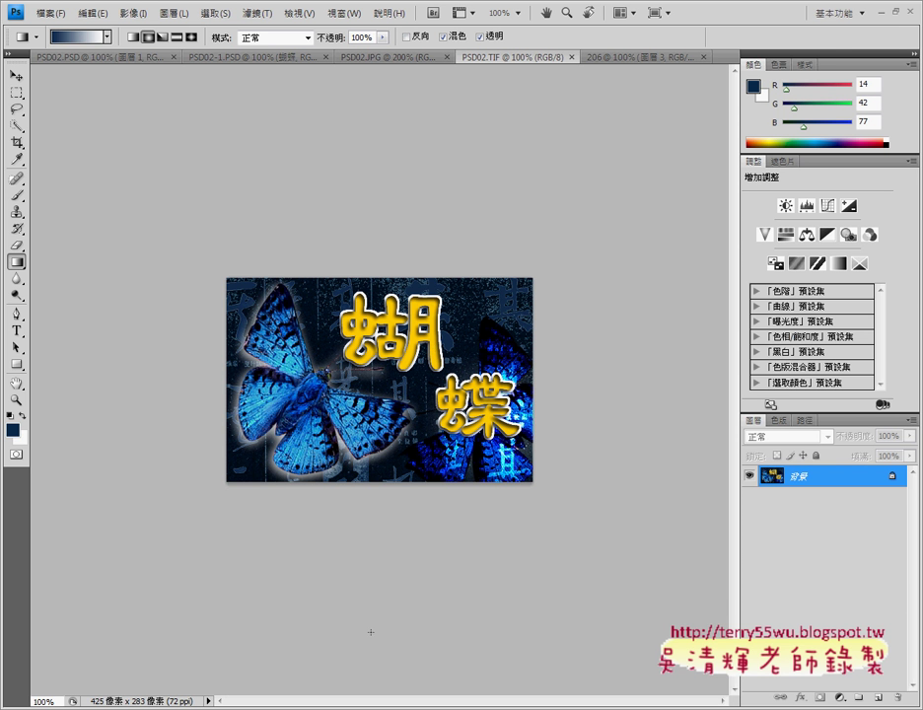
Switch to the exam PDF in Adobe Reader and scroll to the butterfly exercise steps.
key("alt+Tab")
scroll(474, 583, "up", 1)
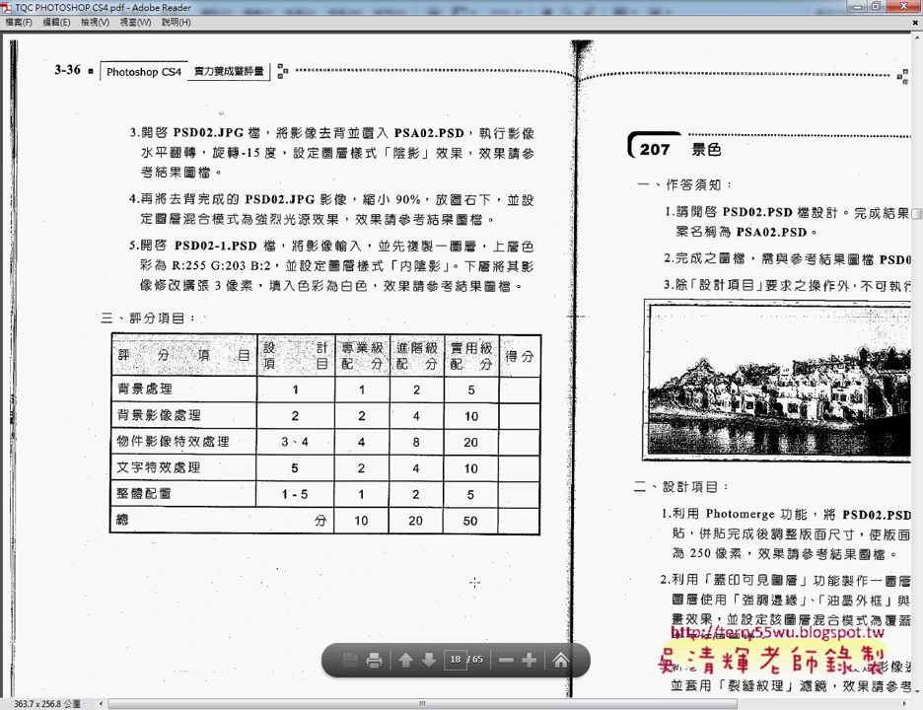
scroll(475, 583, "up", 3)
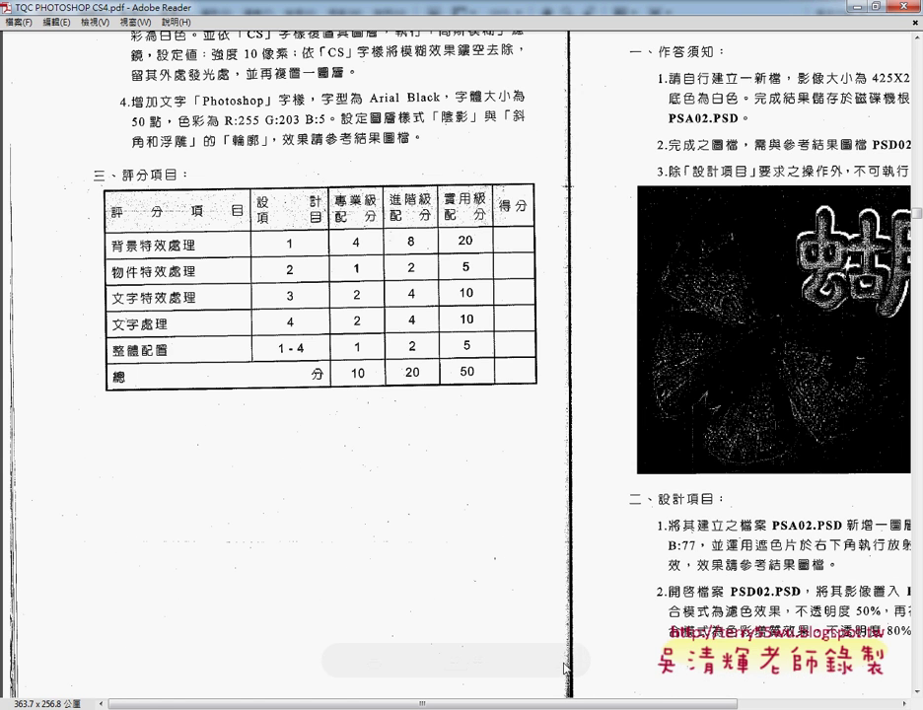
scroll(474, 582, "right", 3)
scroll(462, 365, "right", 1)
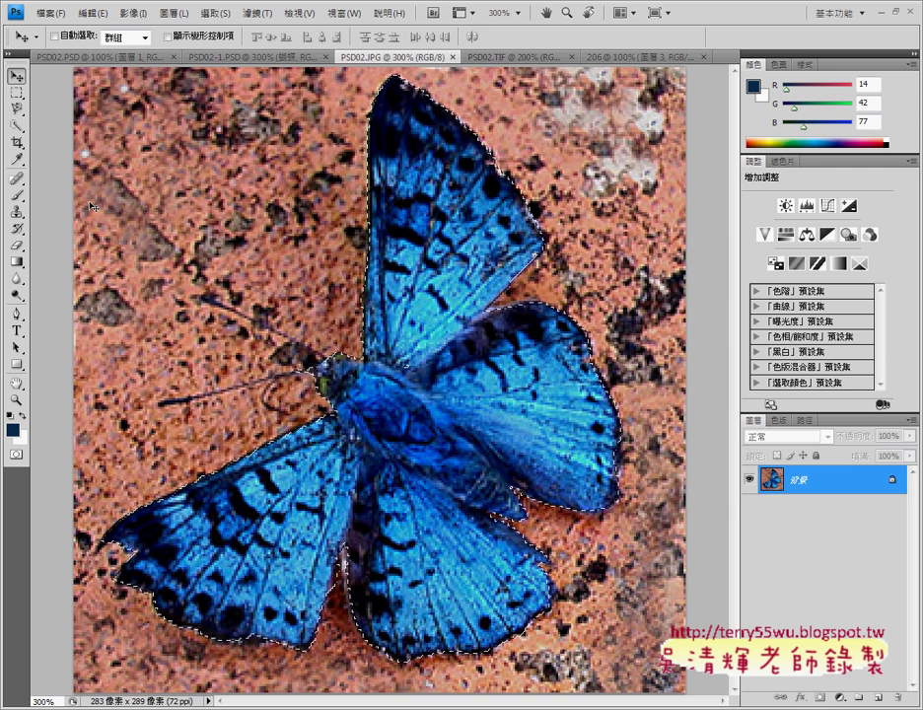
Browse the Quick Selection flyout and switch to the Magnetic Lasso.
left_click_drag(17, 125, 86, 135)
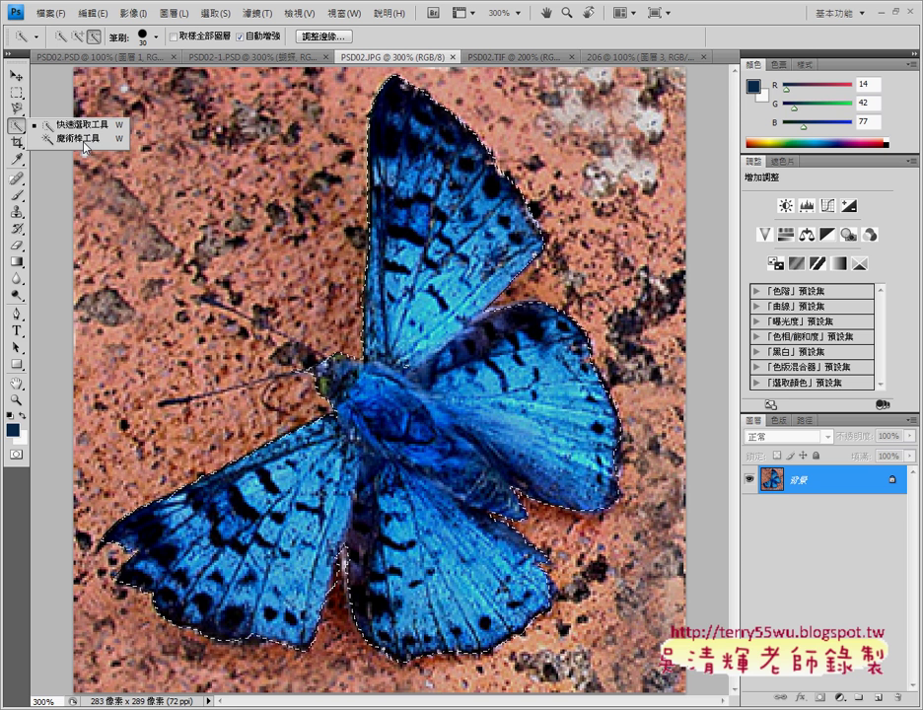
left_click(16, 109)
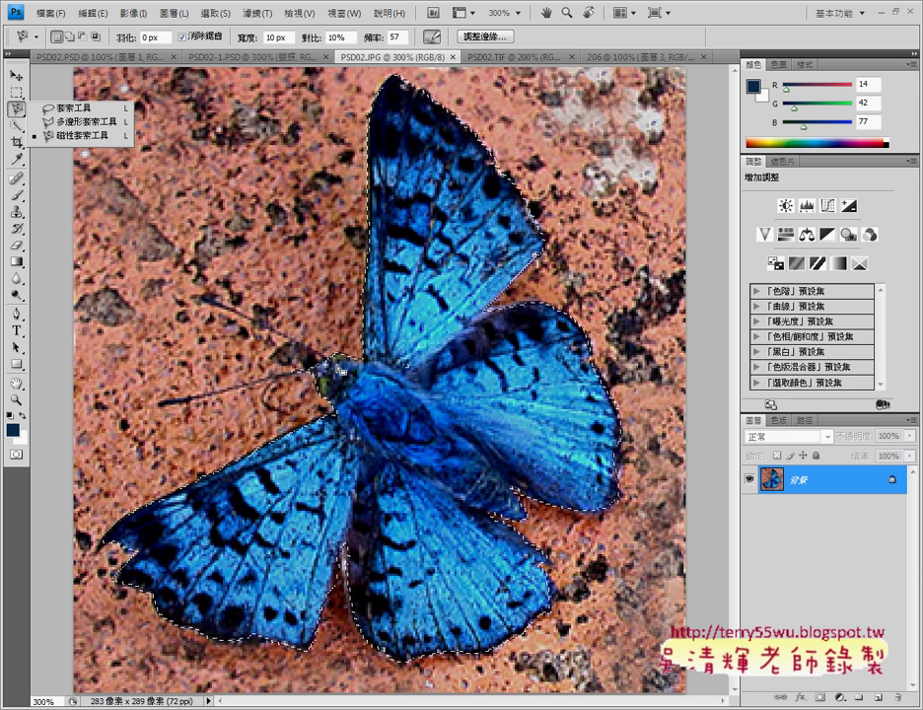
Choose the freehand Lasso Tool and zoom in to 600% on the butterfly's antennae.
left_click(65, 107)
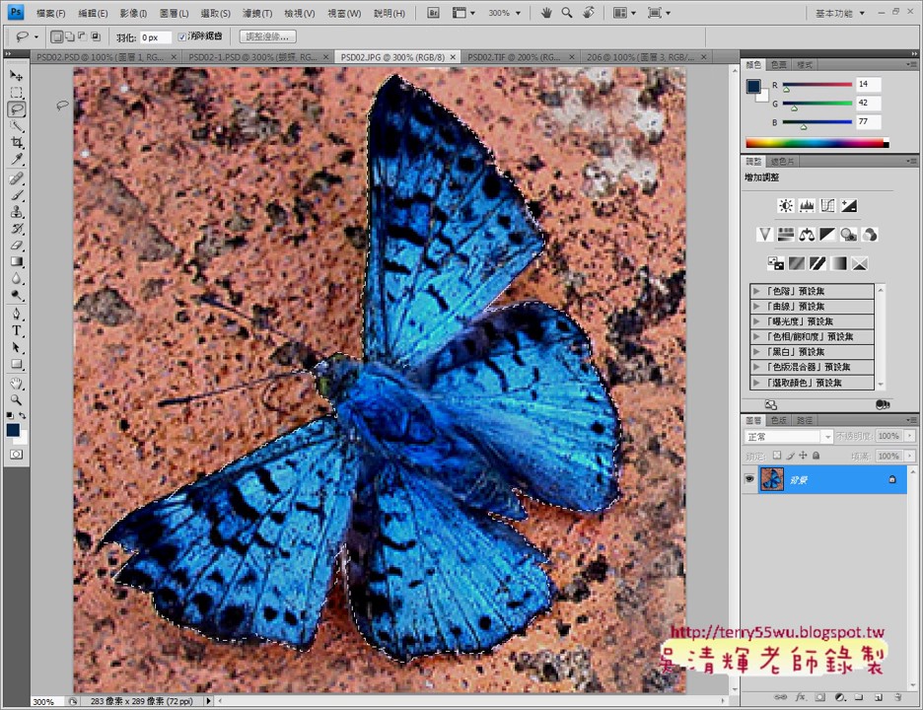
left_click(350, 371)
scroll(350, 371, "up", 1)
scroll(350, 371, "up", 1)
scroll(350, 371, "up", 1)
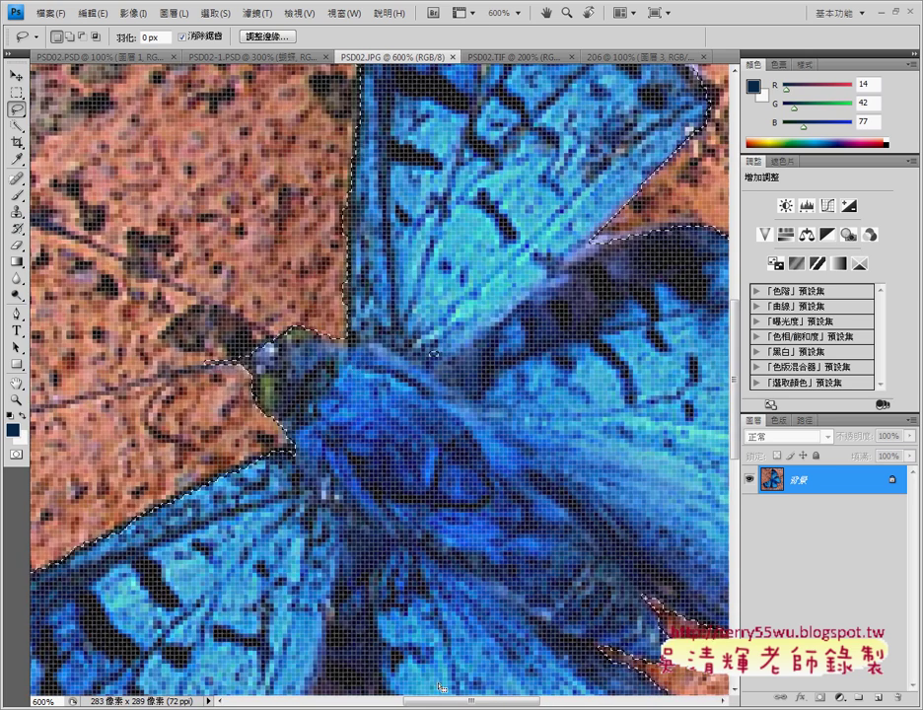
left_click_drag(465, 704, 387, 703)
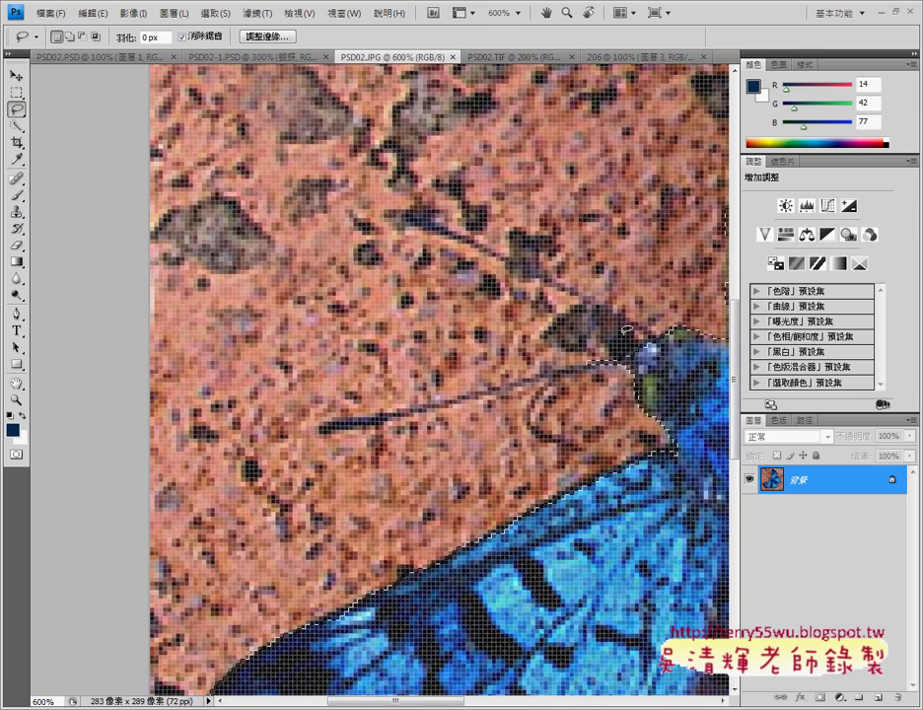
Set the Lasso to Add to Selection and begin tracing the lower antenna.
left_click(69, 37)
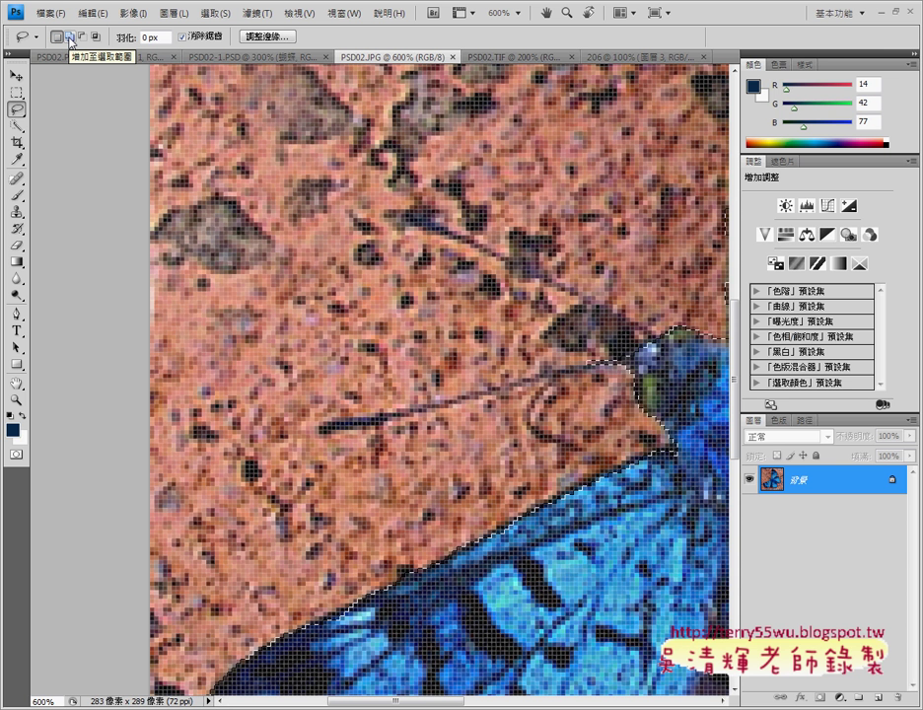
left_click(70, 42)
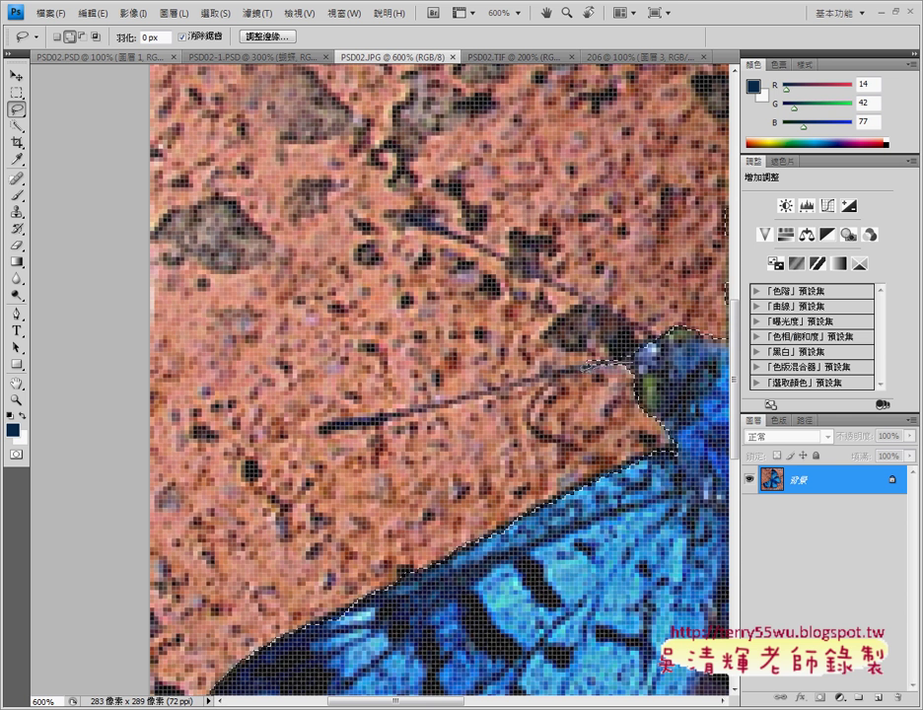
left_click_drag(558, 372, 451, 401)
mouse_move(445, 402)
left_mouse_down()
mouse_move(324, 429)
mouse_move(463, 392)
left_mouse_up()
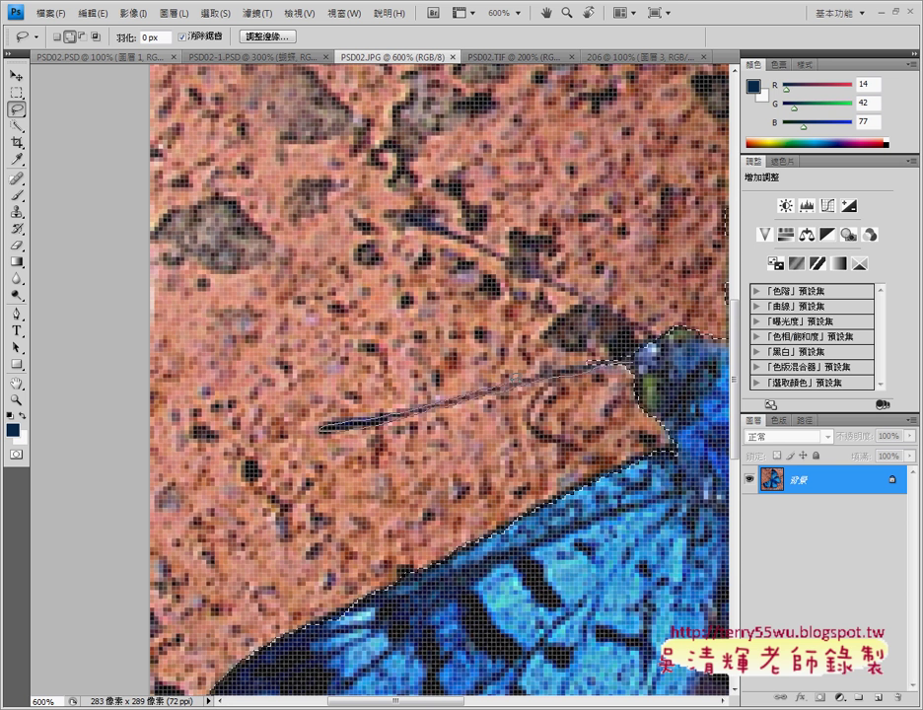
Close the lower-antenna outline, lasso the upper antenna, then zoom out to 300%.
left_click_drag(614, 361, 546, 368)
left_click_drag(599, 367, 606, 364)
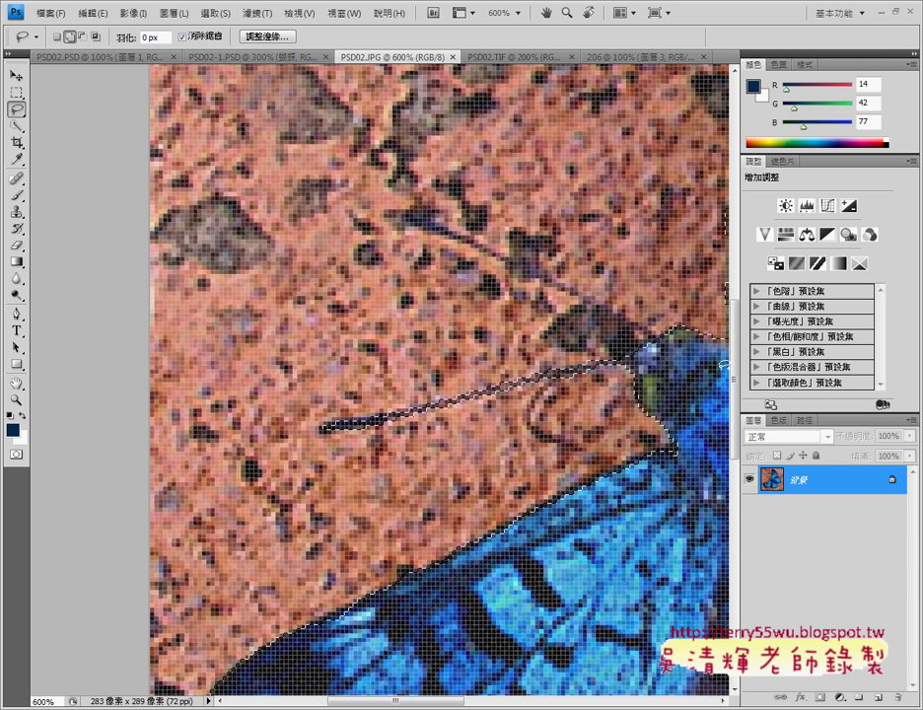
scroll(704, 441, "up", 2)
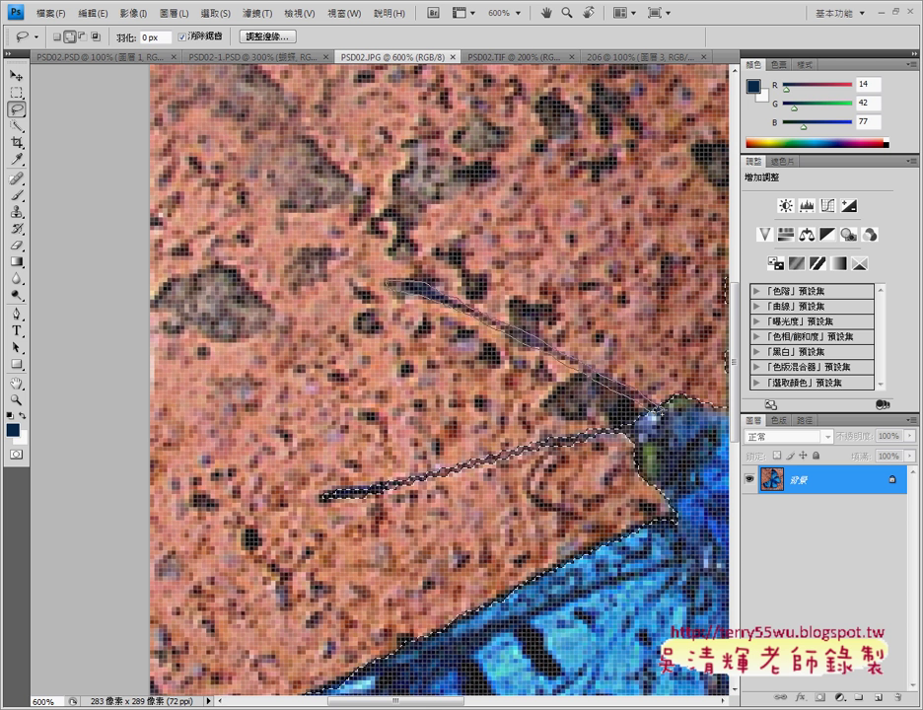
left_click_drag(393, 284, 392, 285)
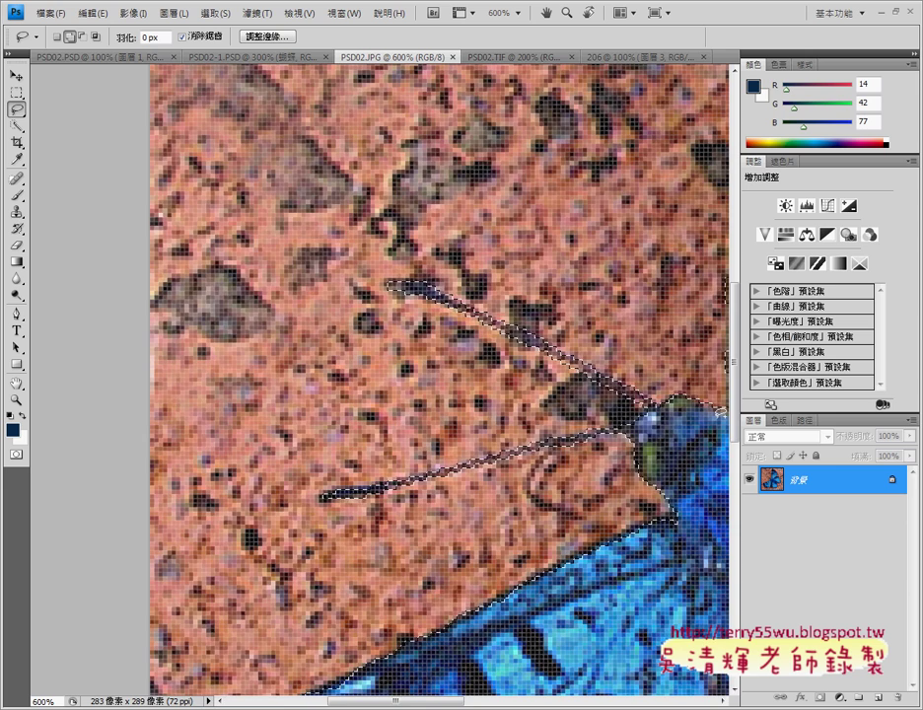
key("ctrl+minus")
key("ctrl+minus")
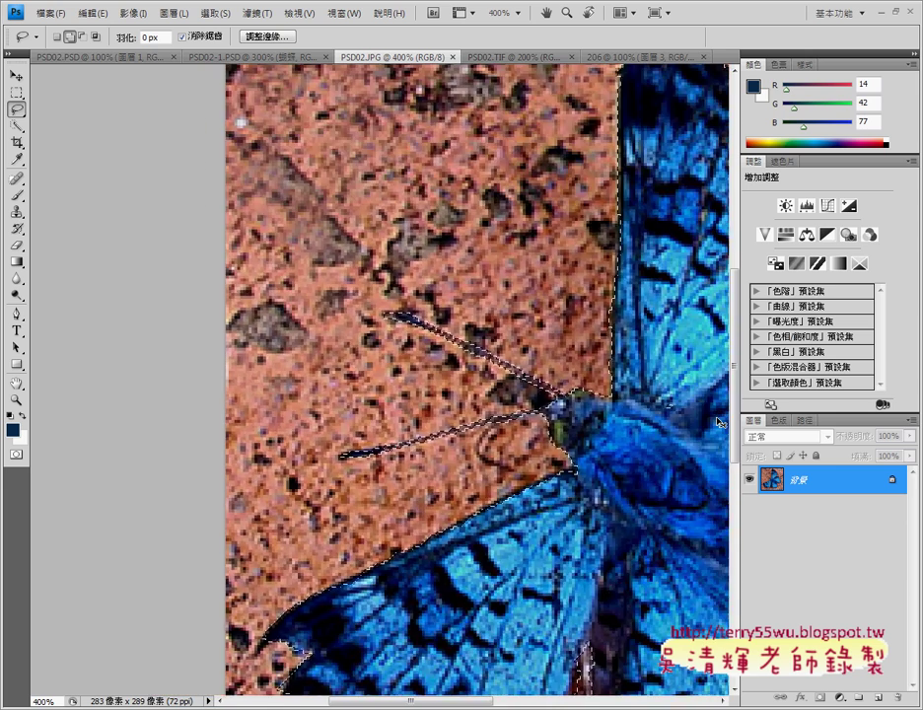
key("ctrl+minus")
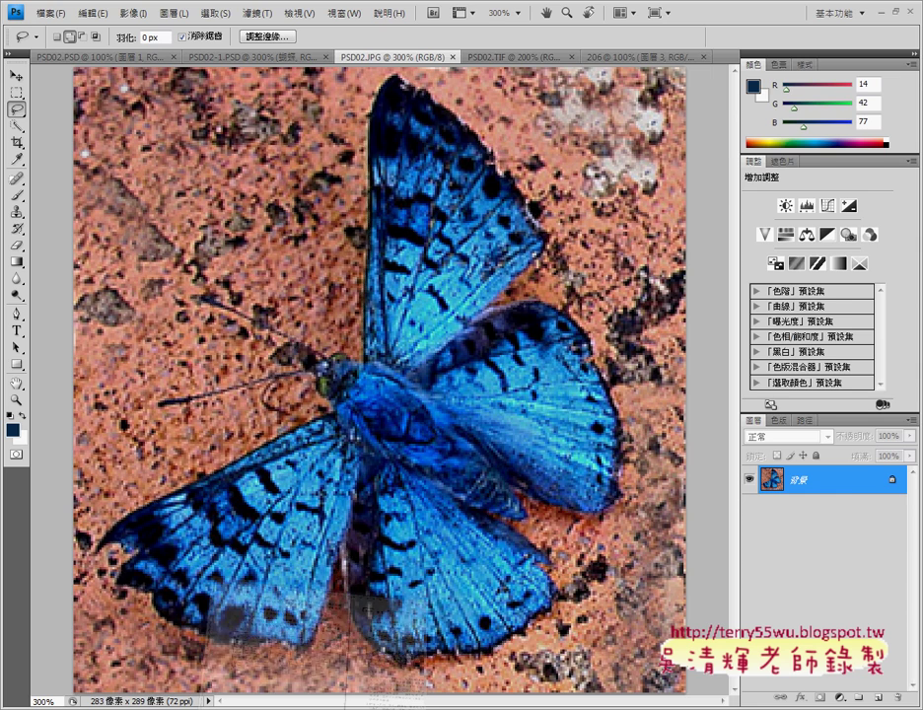
key("alt+Tab")
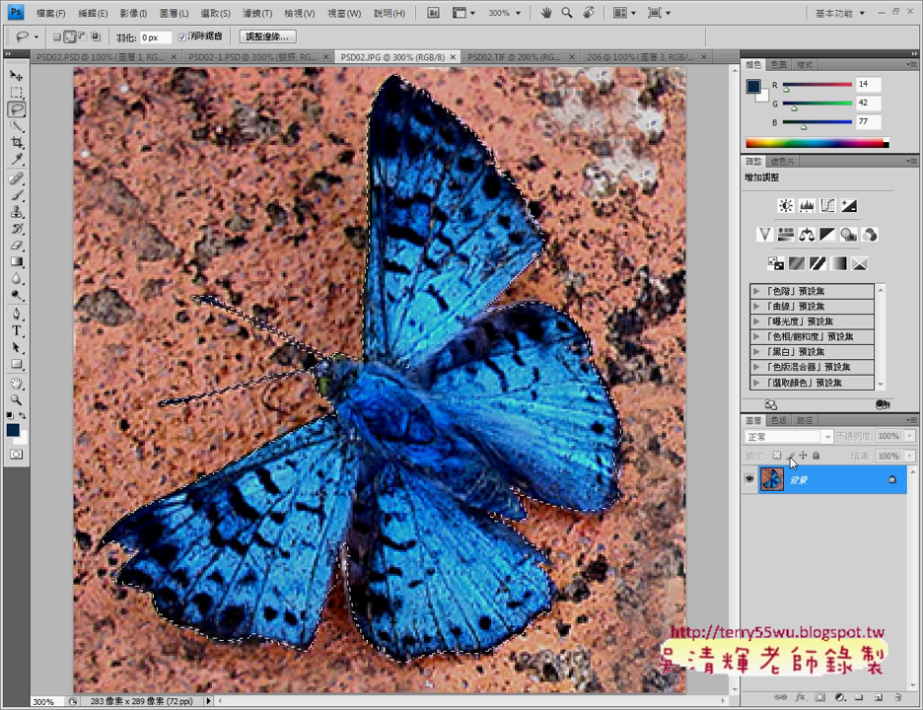
Paste the butterfly into the 206 poster as 圖層 4 and flip it horizontally.
left_click(643, 59)
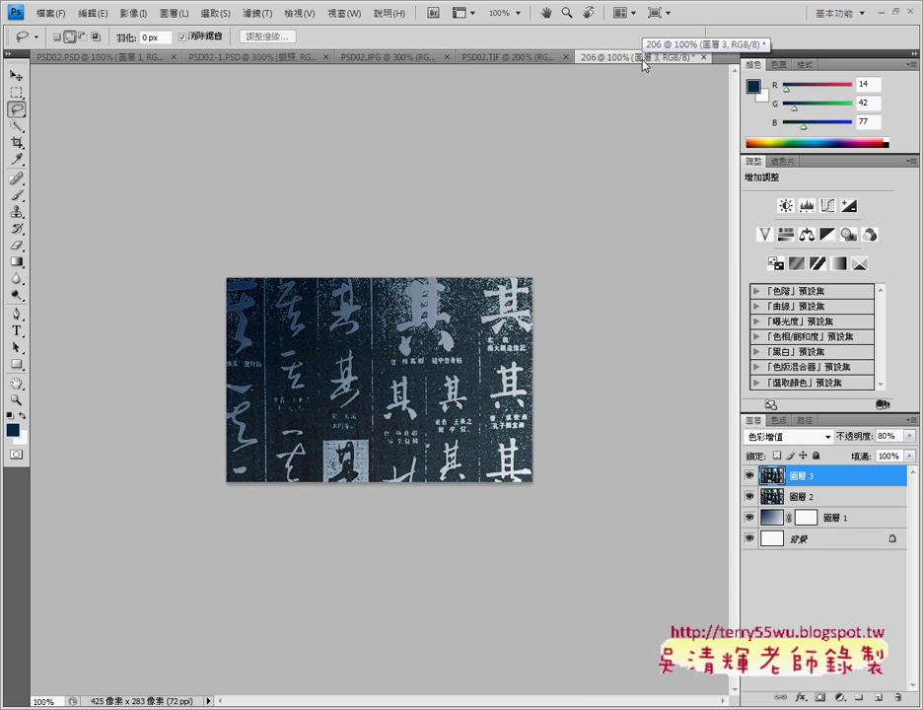
key("ctrl+v")
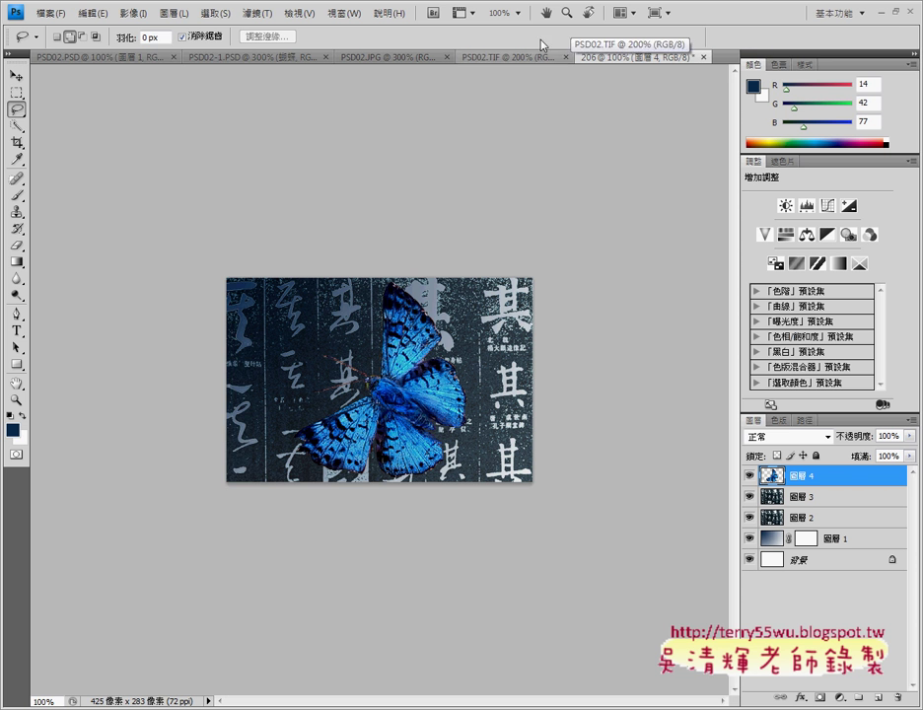
left_click(91, 13)
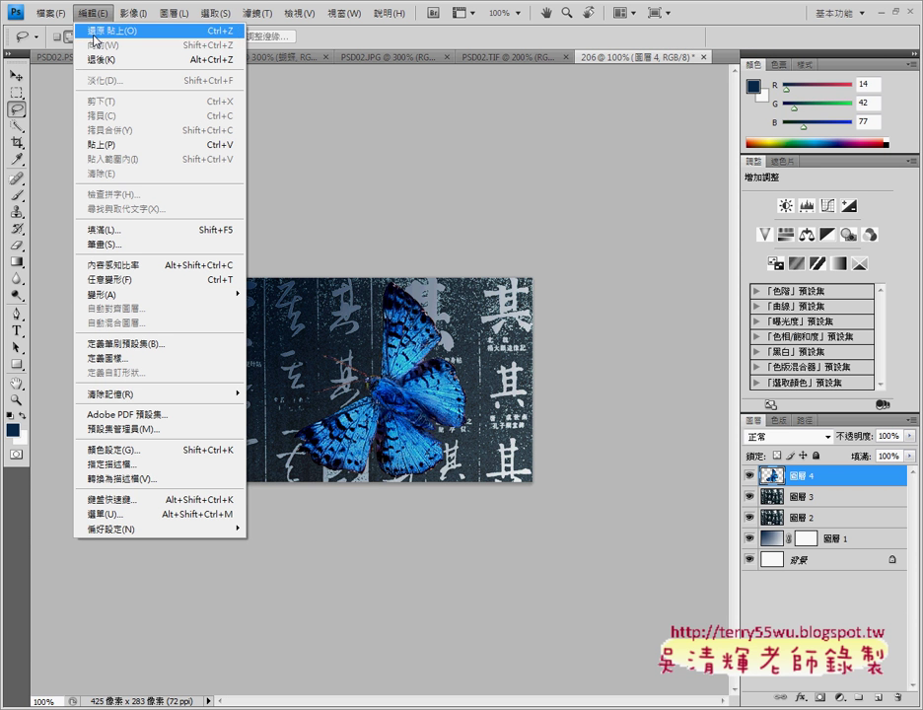
mouse_move(158, 293)
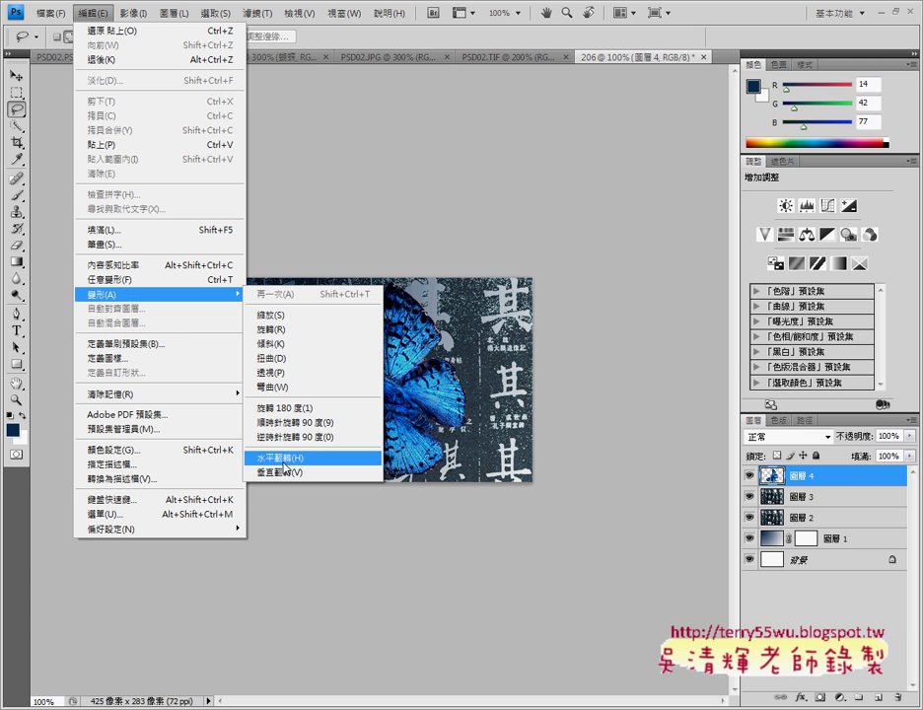
left_click(285, 468)
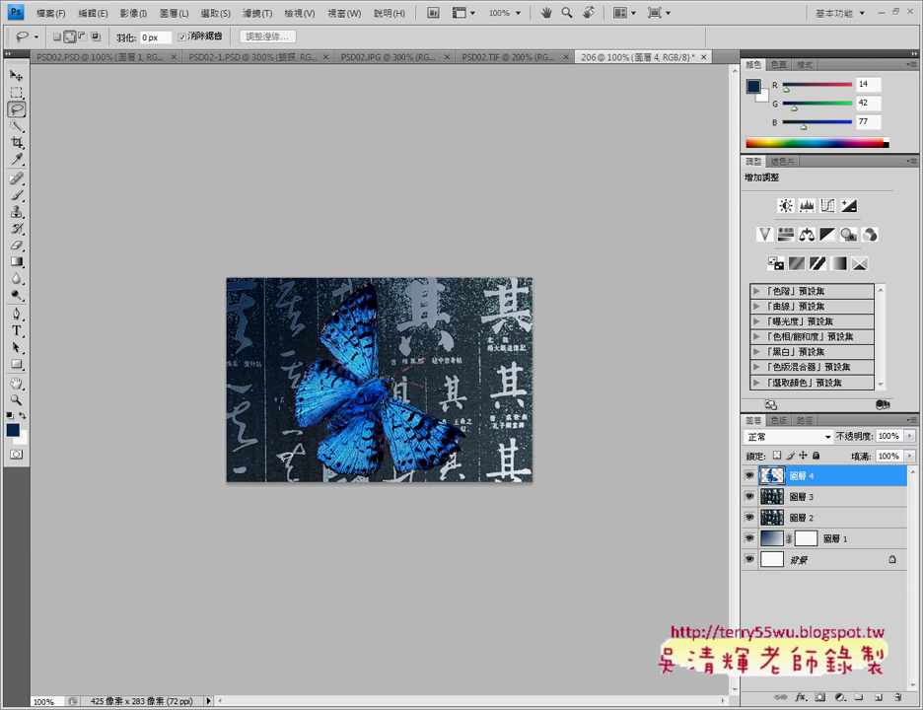
Move the butterfly toward the left, matching its position against PSD02.TIF.
left_click(16, 76)
left_click_drag(347, 409, 294, 408)
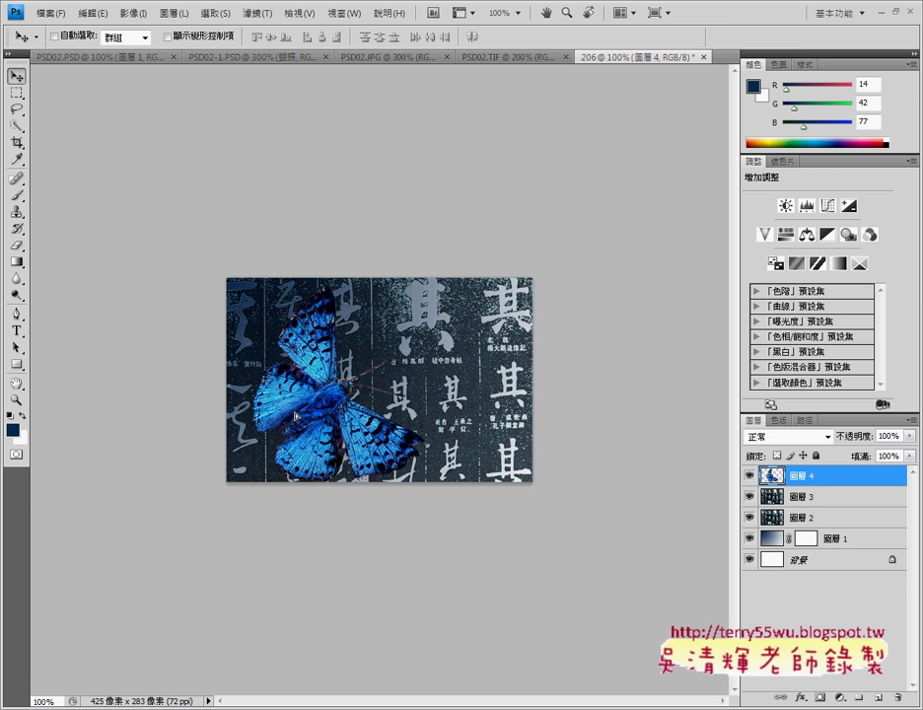
left_click(484, 57)
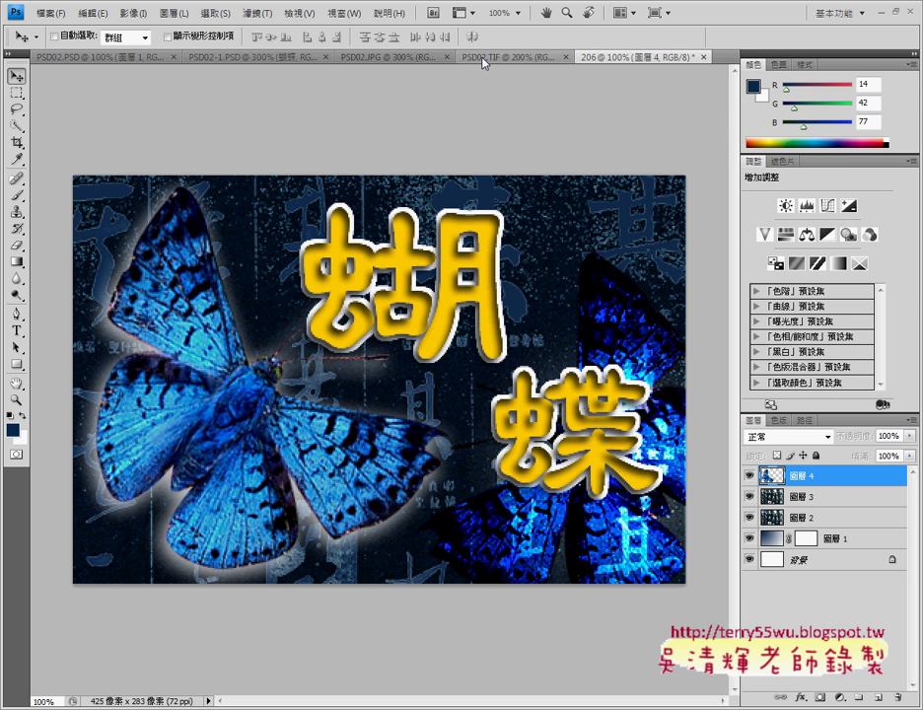
left_click(631, 57)
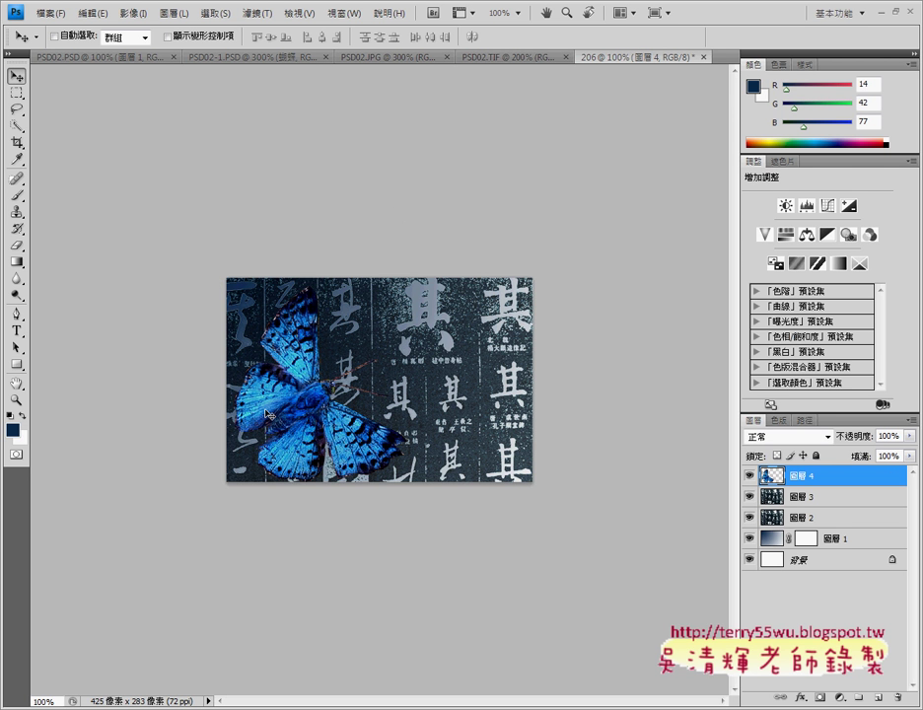
left_click_drag(266, 414, 276, 408)
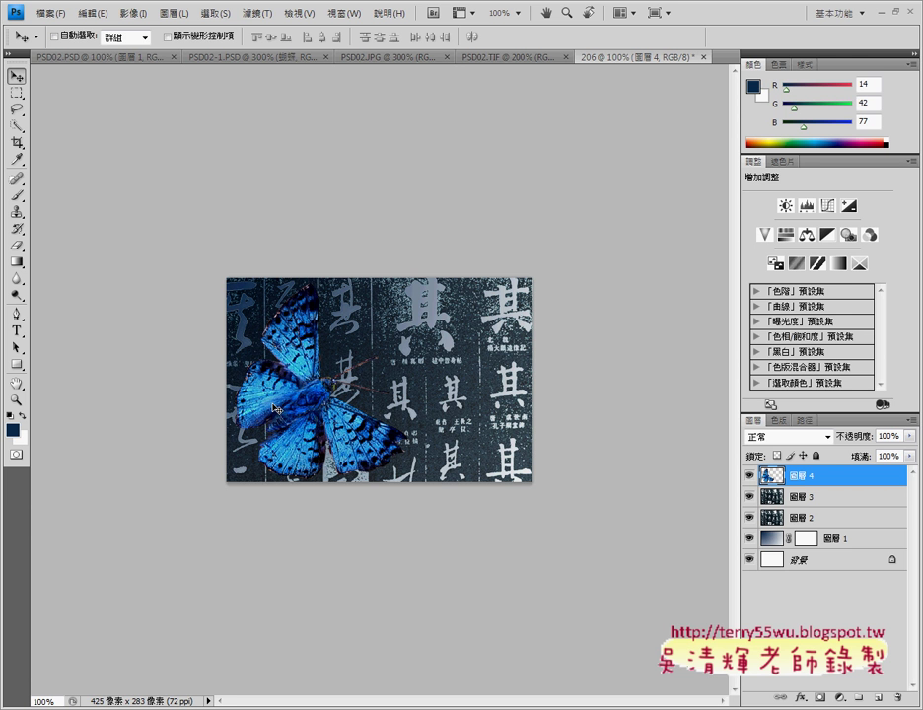
Free-transform the butterfly on 圖層 4 to a -15° rotation and commit it.
key("ctrl+t")
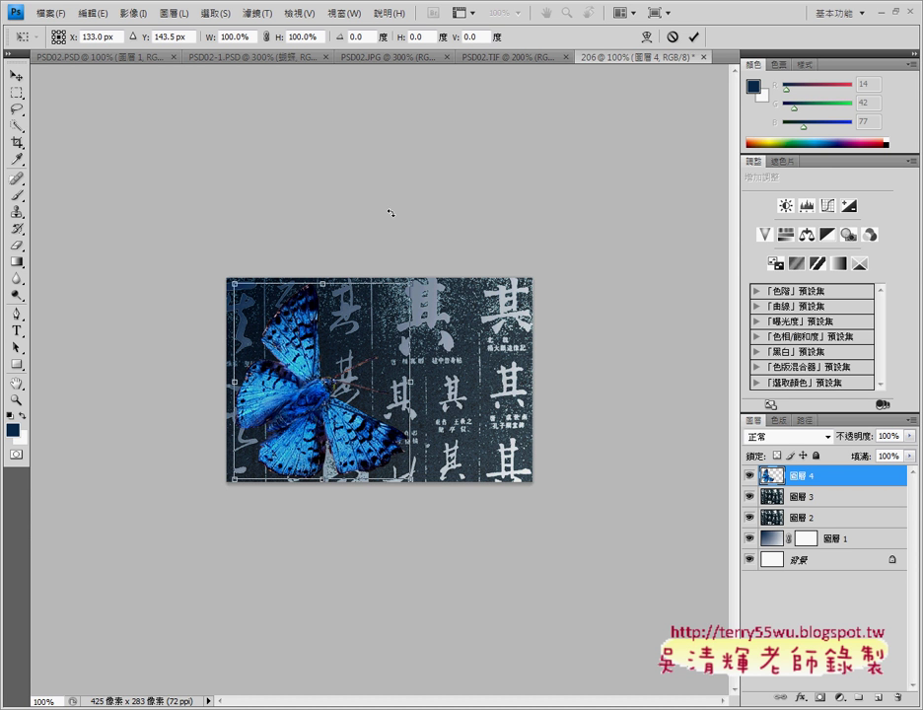
left_click(368, 36)
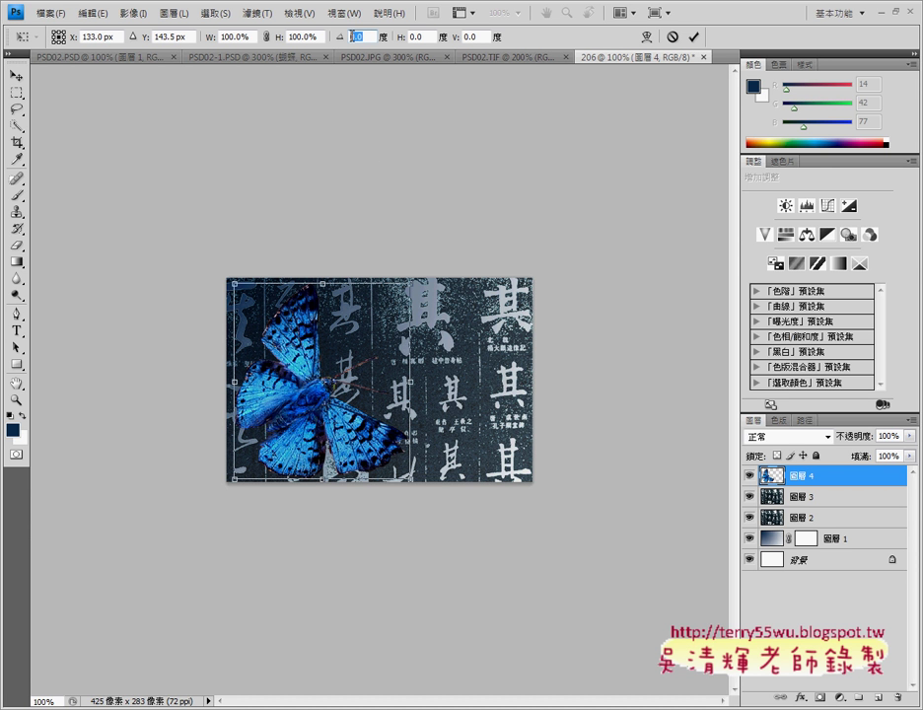
type("-1")
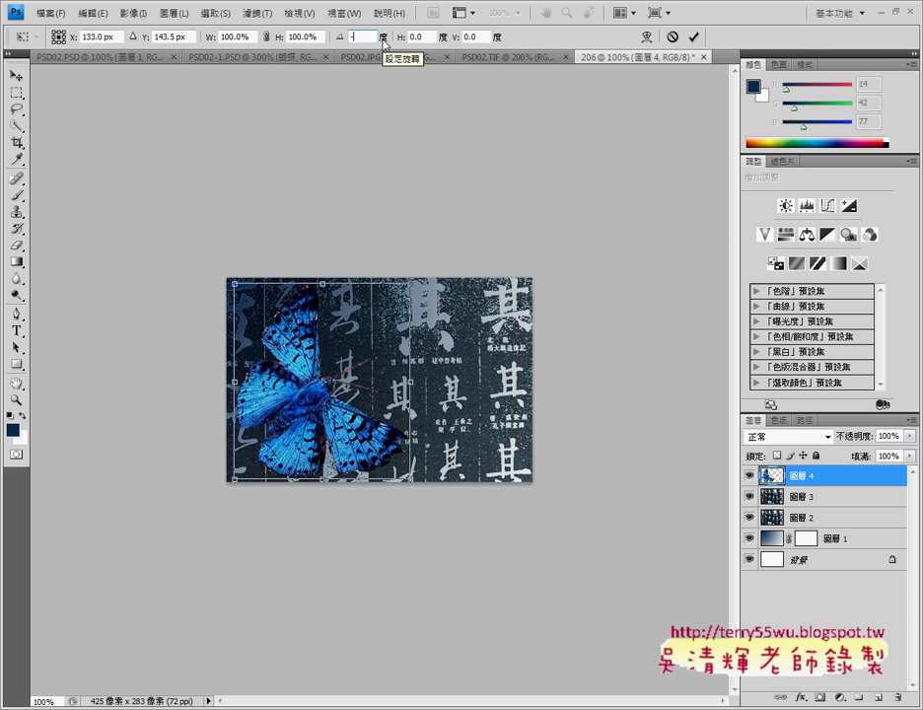
type("5")
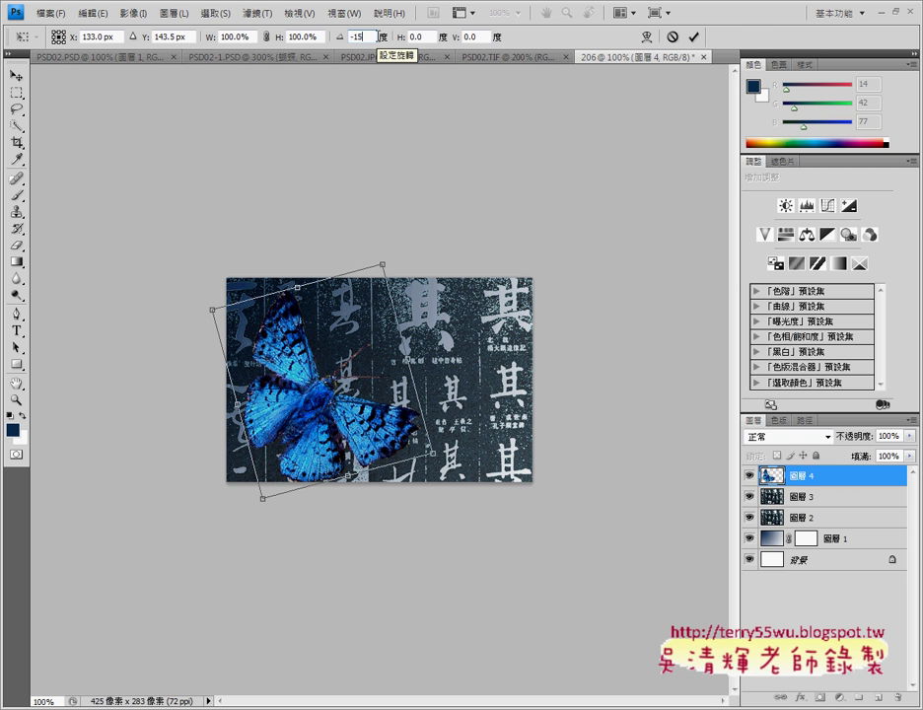
key("Return")
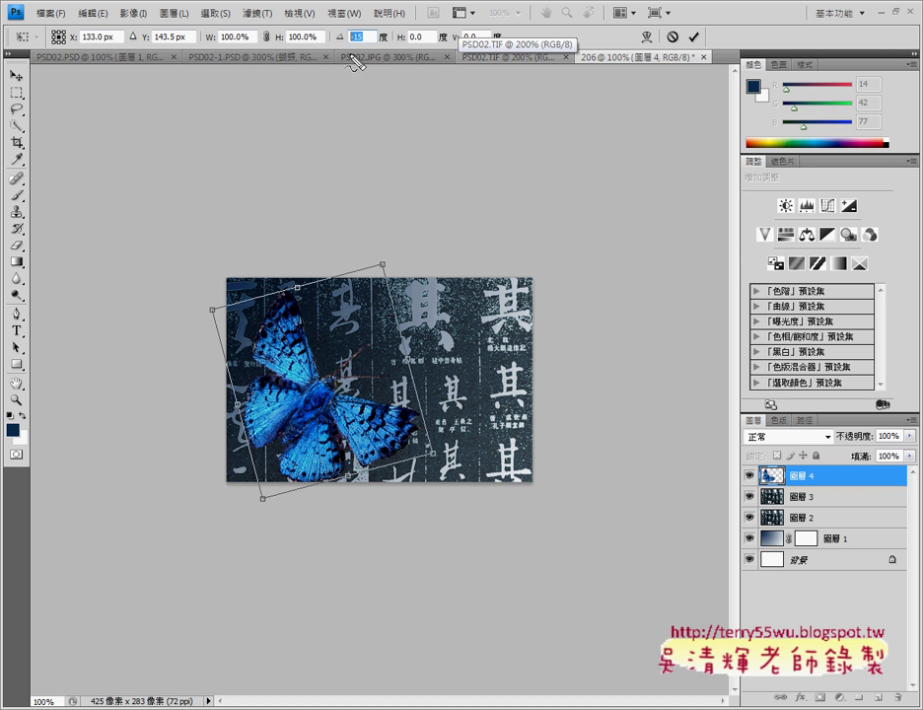
left_click_drag(363, 26, 378, 44)
left_click_drag(692, 36, 699, 61)
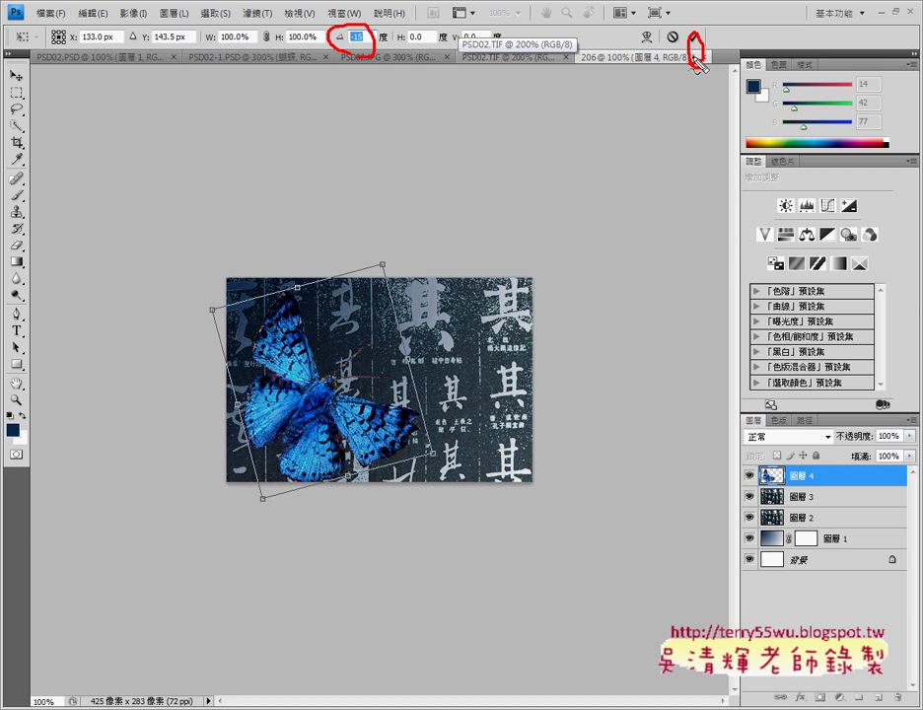
key("Escape")
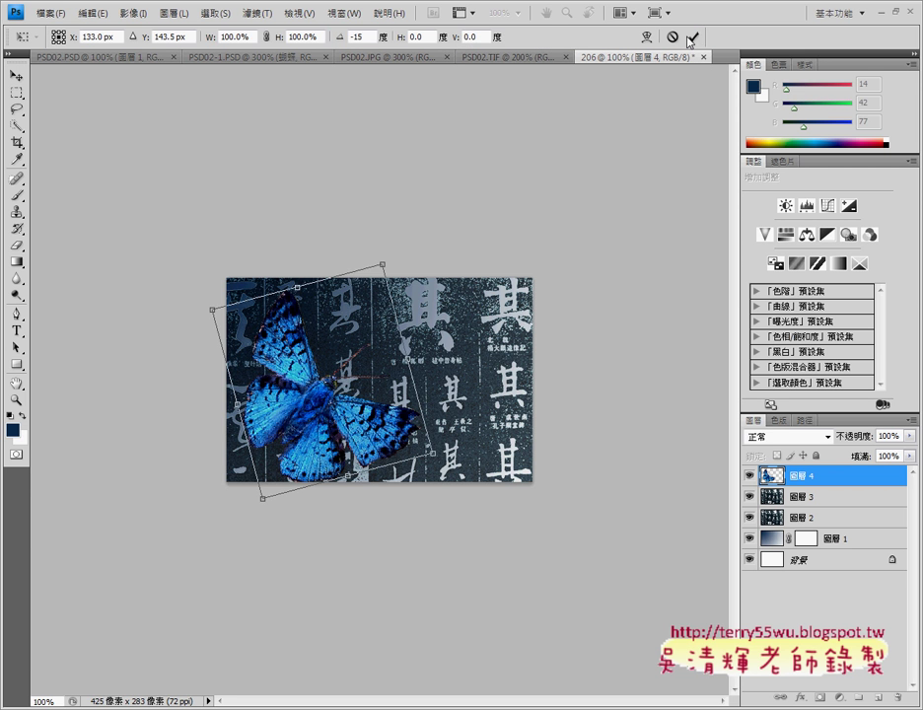
key("Return")
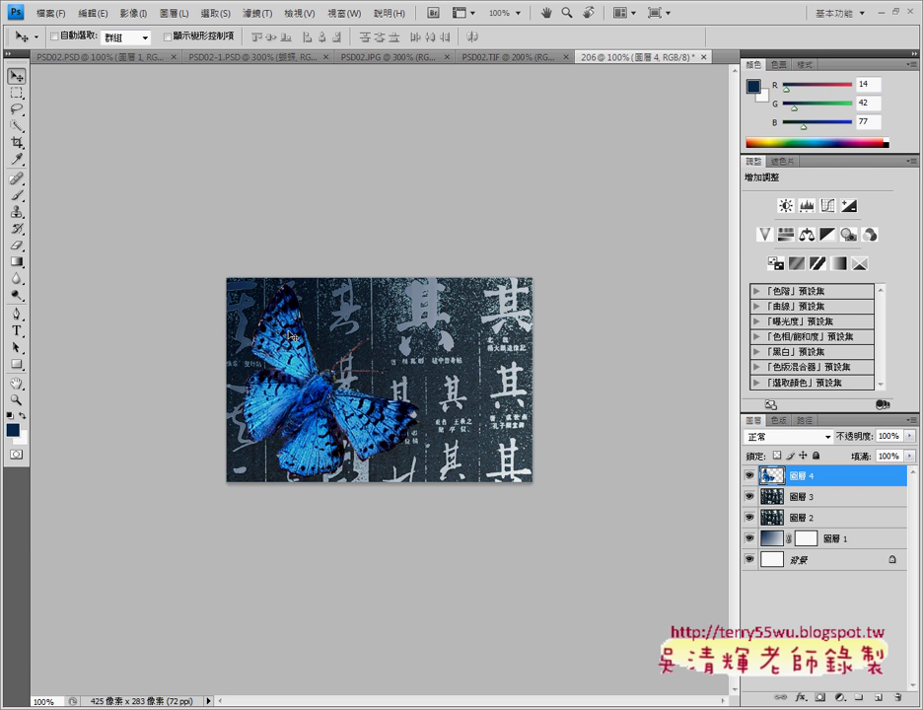
Zoom to 200%, nudge the butterfly slightly left, then check the PDF and return to 206.
key("ctrl+plus")
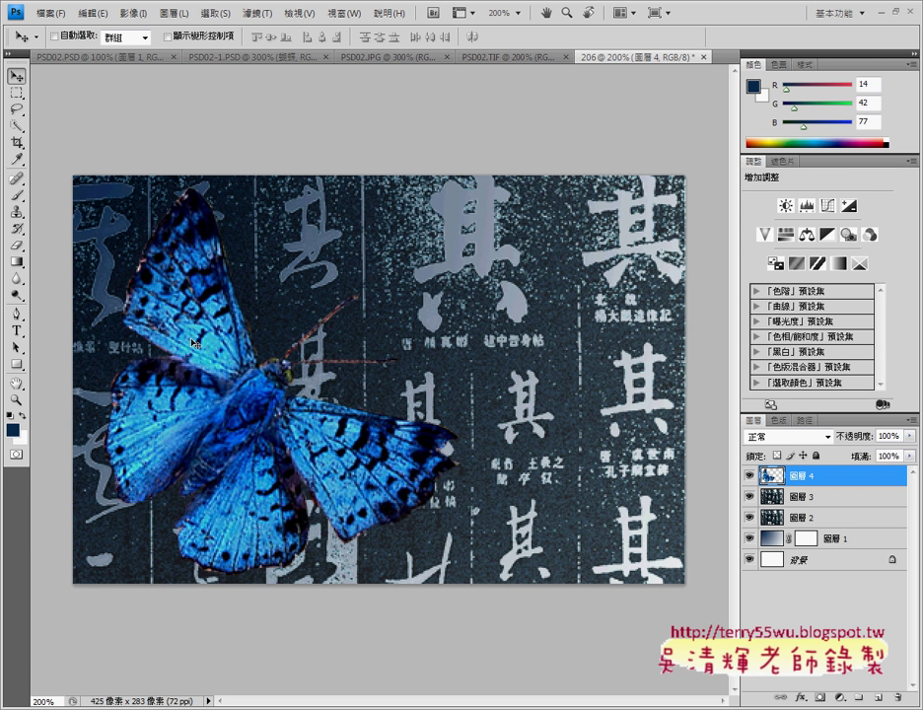
left_click_drag(192, 338, 182, 338)
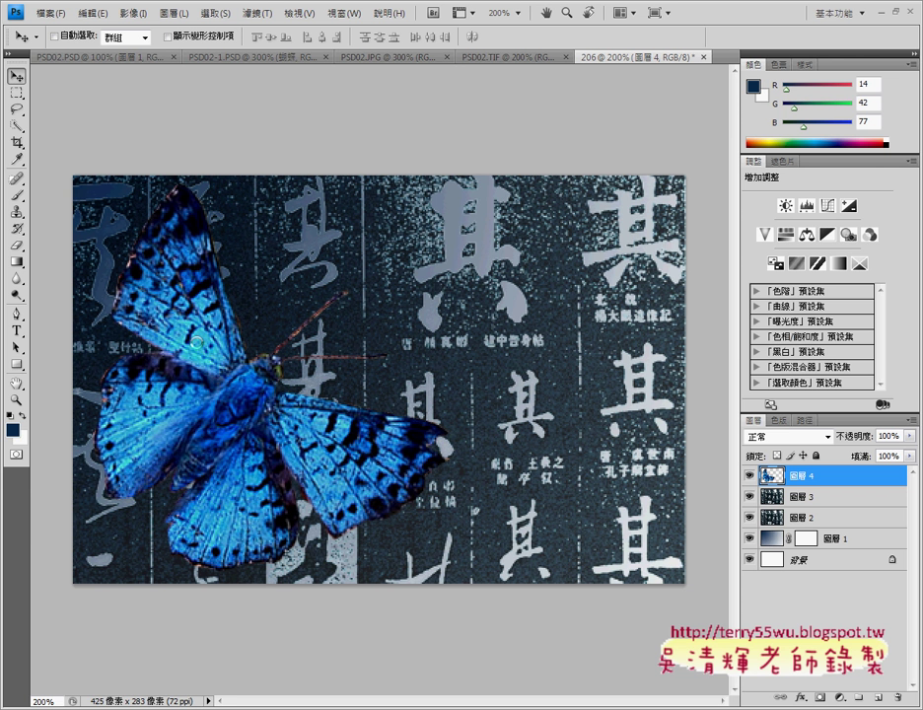
left_click_drag(182, 338, 196, 342)
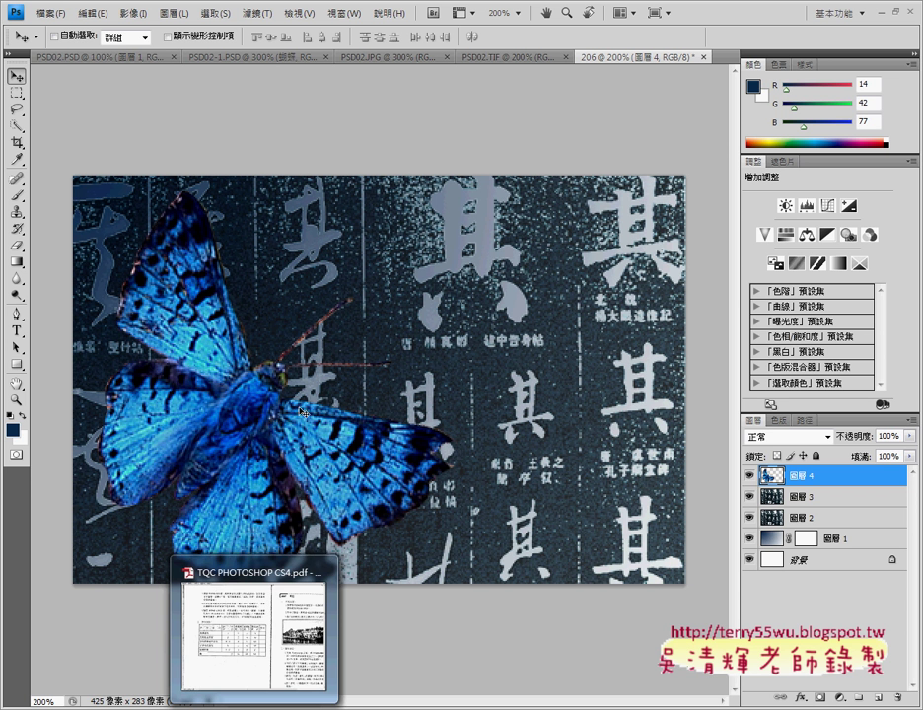
left_click(251, 640)
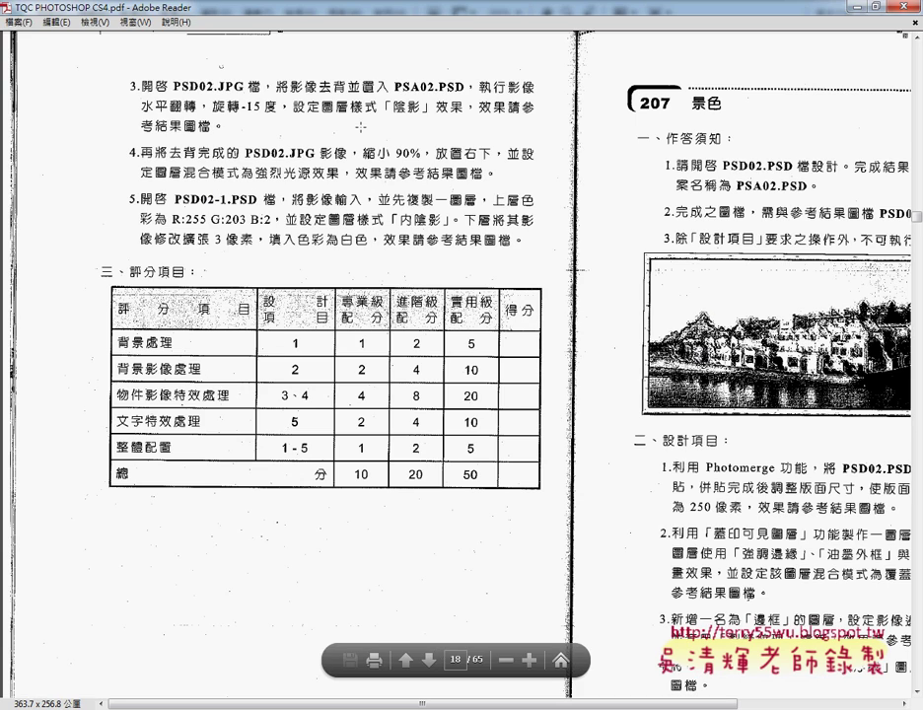
left_click(852, 6)
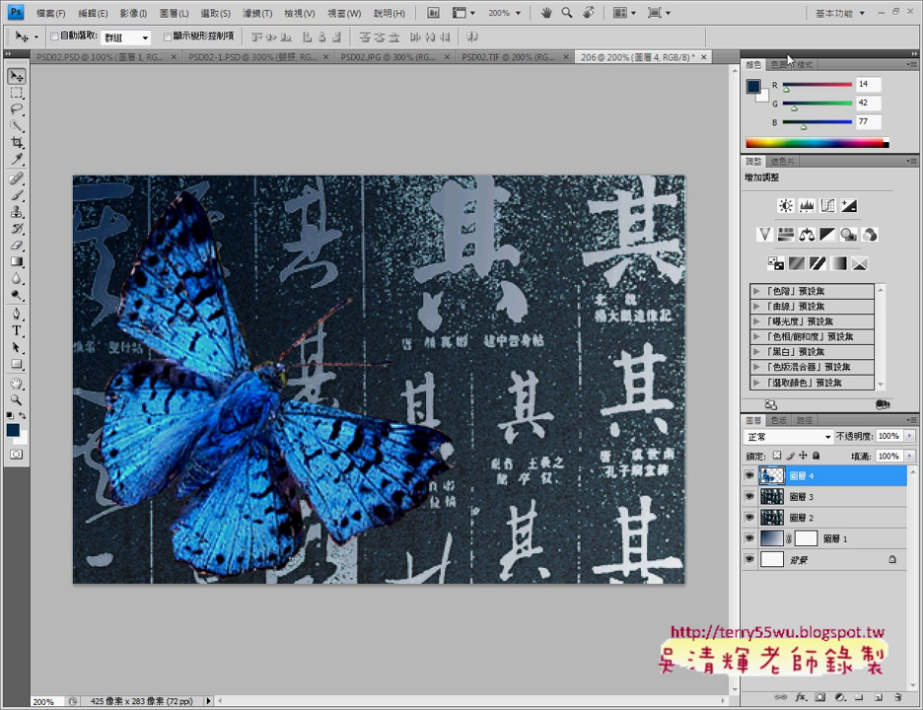
left_click(500, 57)
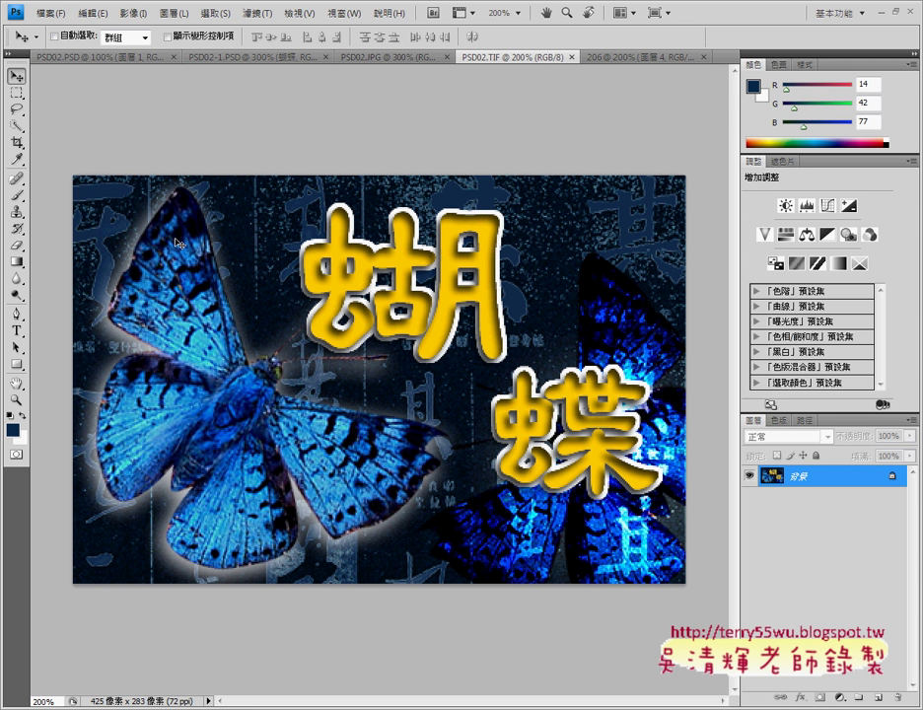
left_click(609, 59)
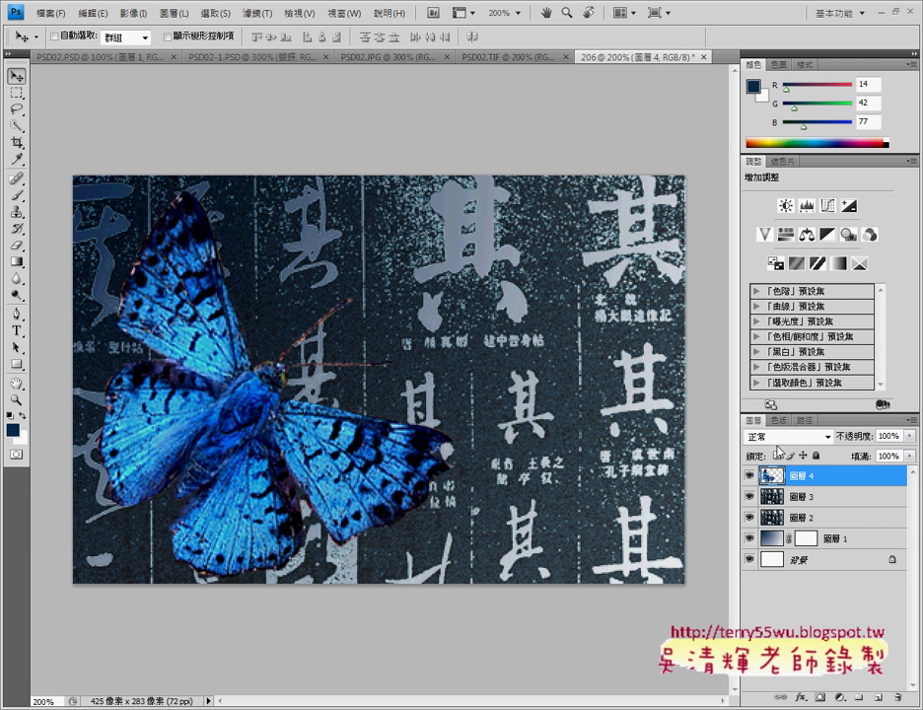
left_click_drag(210, 527, 266, 505)
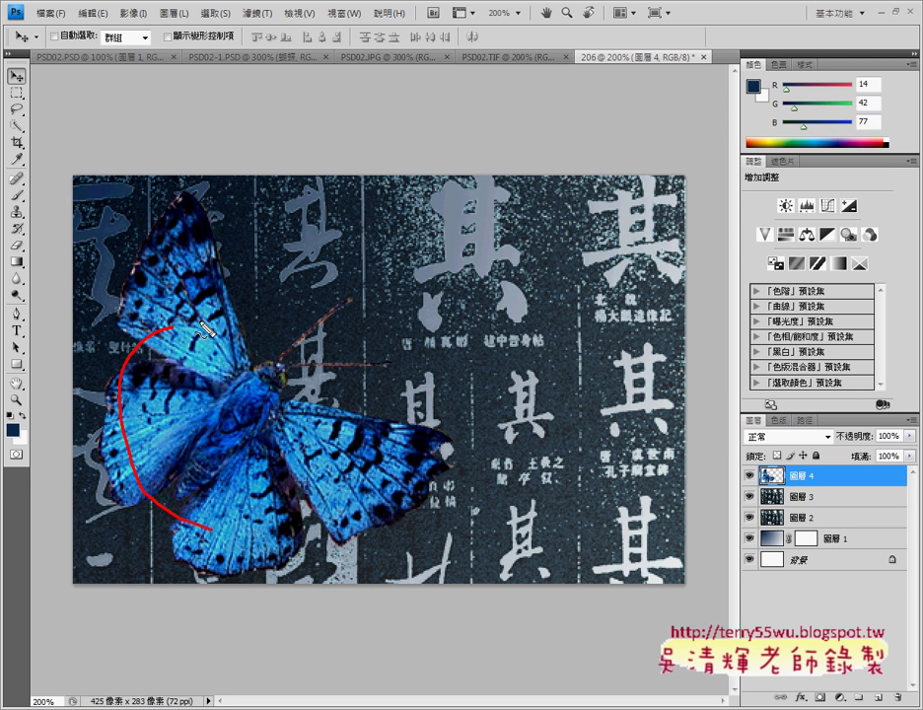
left_click_drag(834, 452, 770, 493)
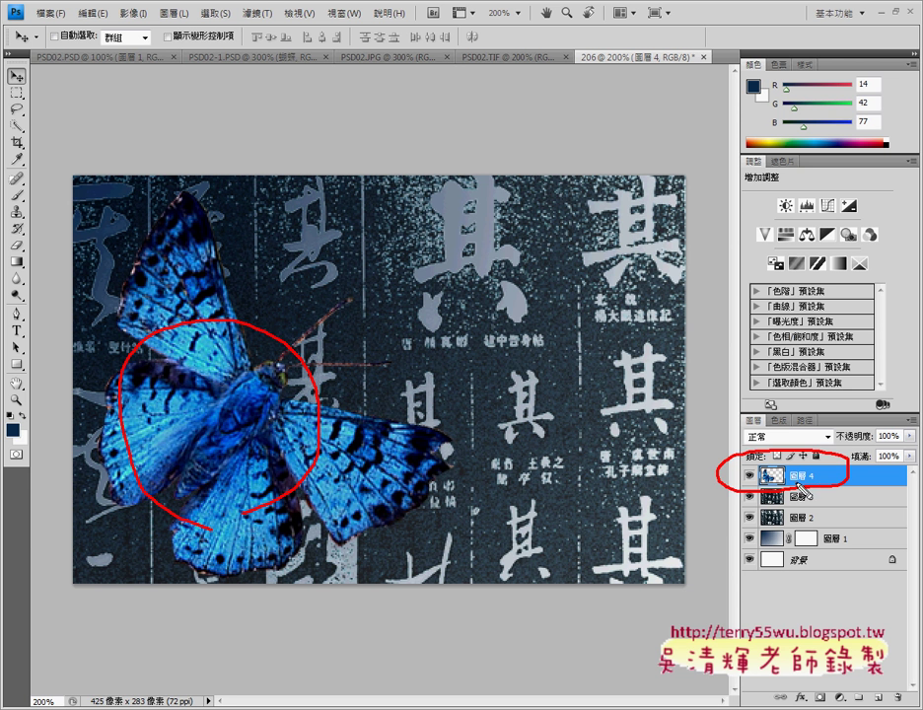
key("Escape")
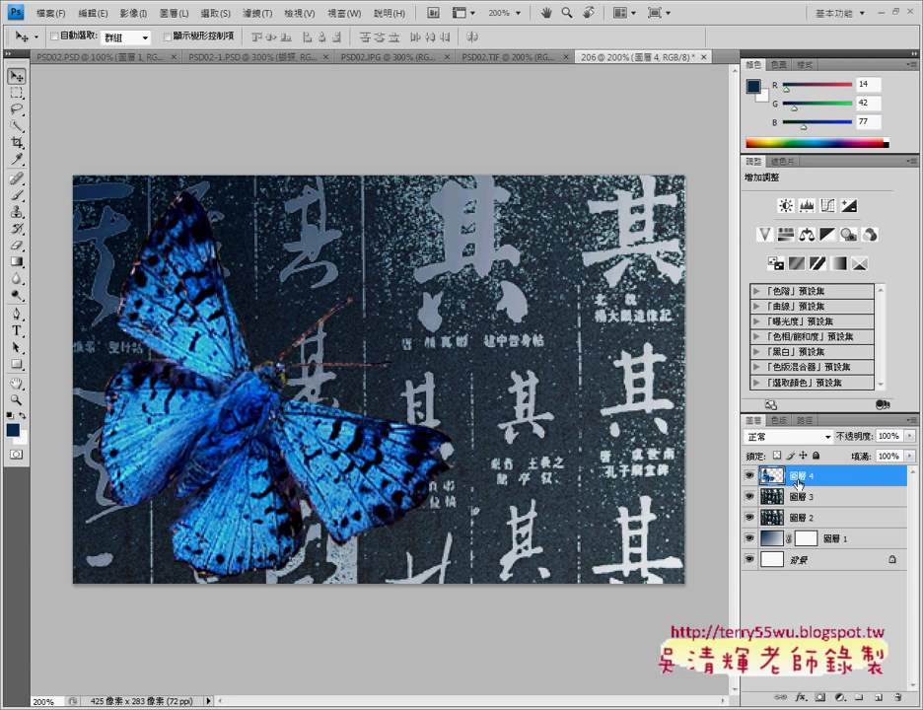
Turn on Drop Shadow (陰影) for 圖層 4 and bring up its shadow colour picker.
double_click(794, 485)
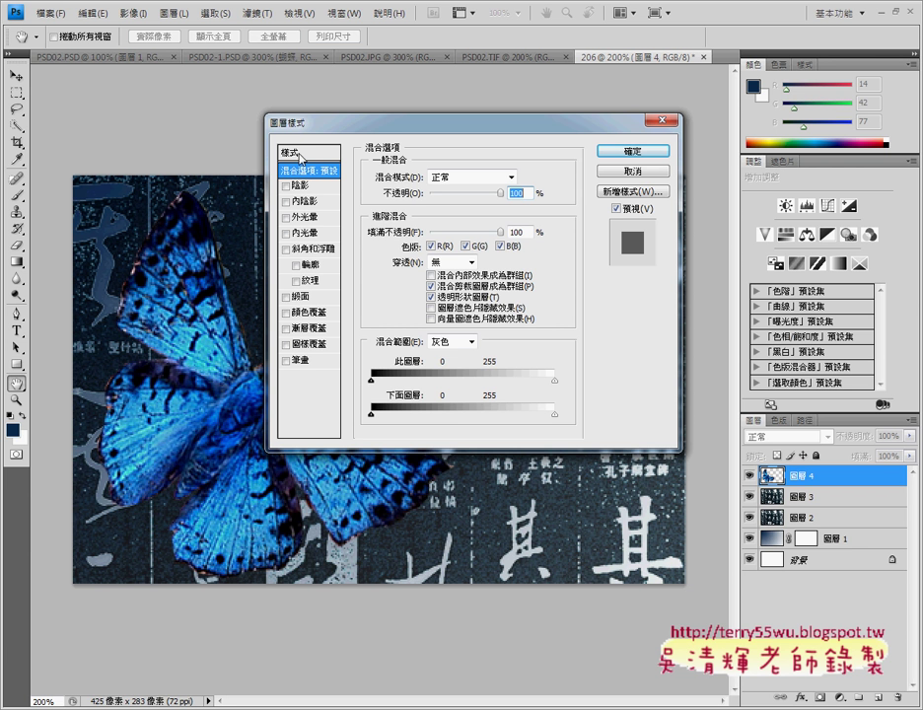
left_click(315, 187)
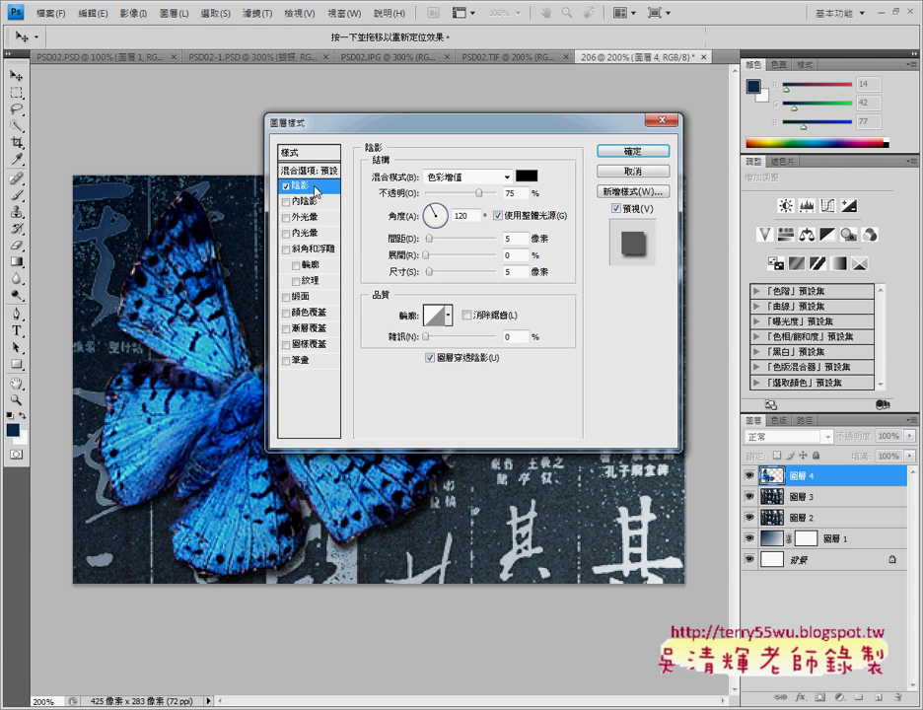
left_click_drag(407, 126, 531, 115)
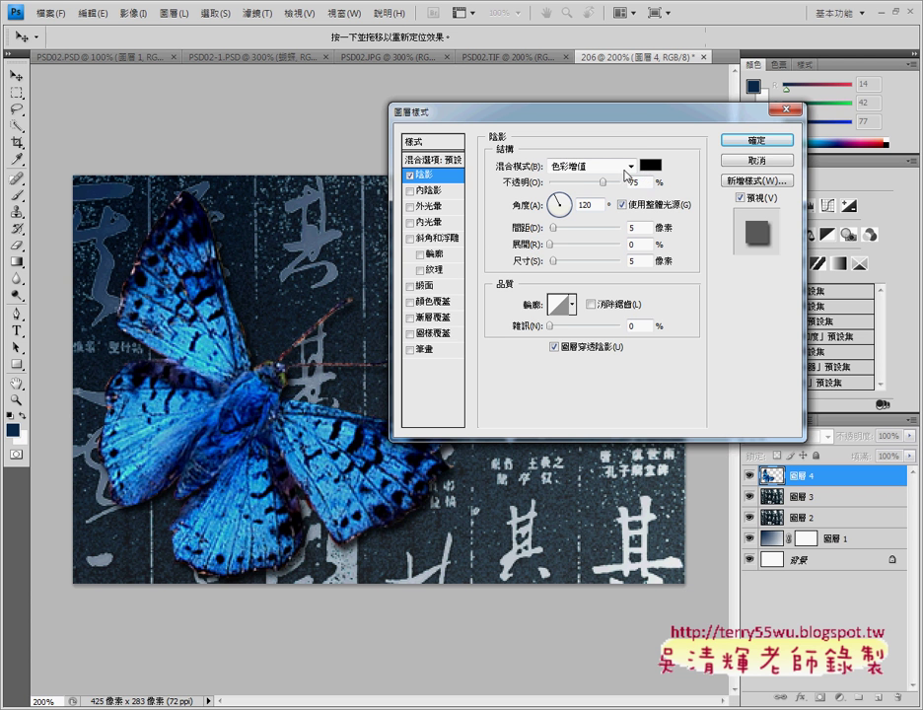
left_click(650, 167)
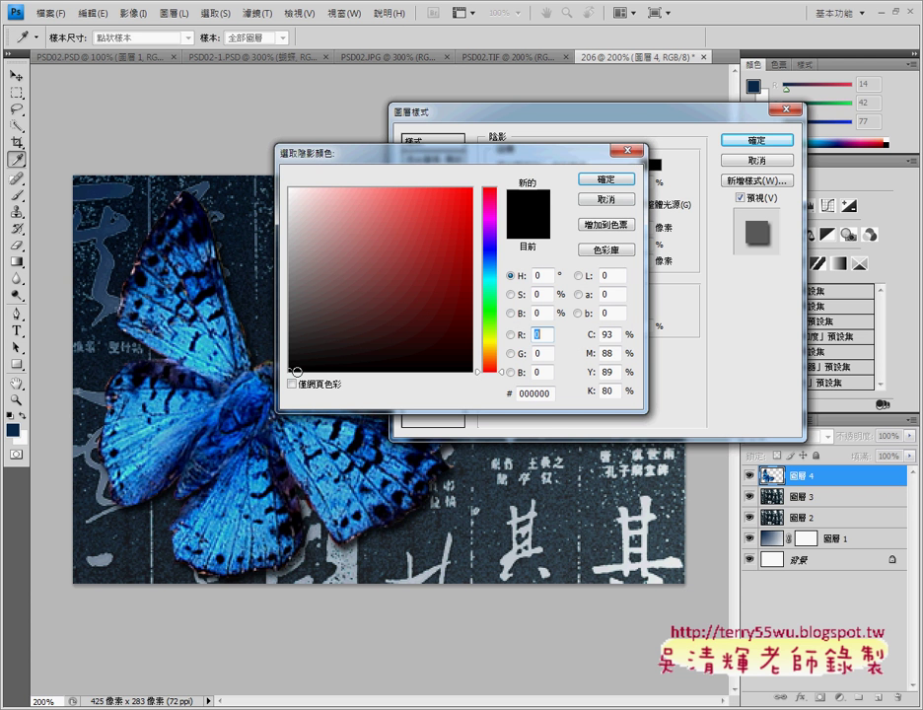
Change the drop shadow colour from black to pure white (ffffff).
left_click(299, 339)
left_click_drag(299, 339, 251, 167)
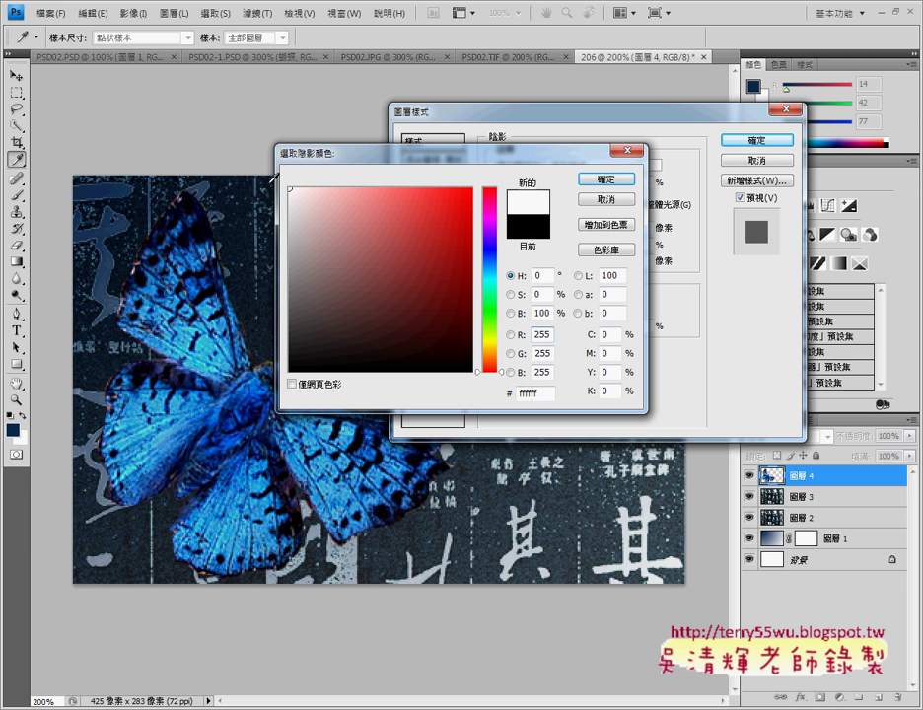
key("Return")
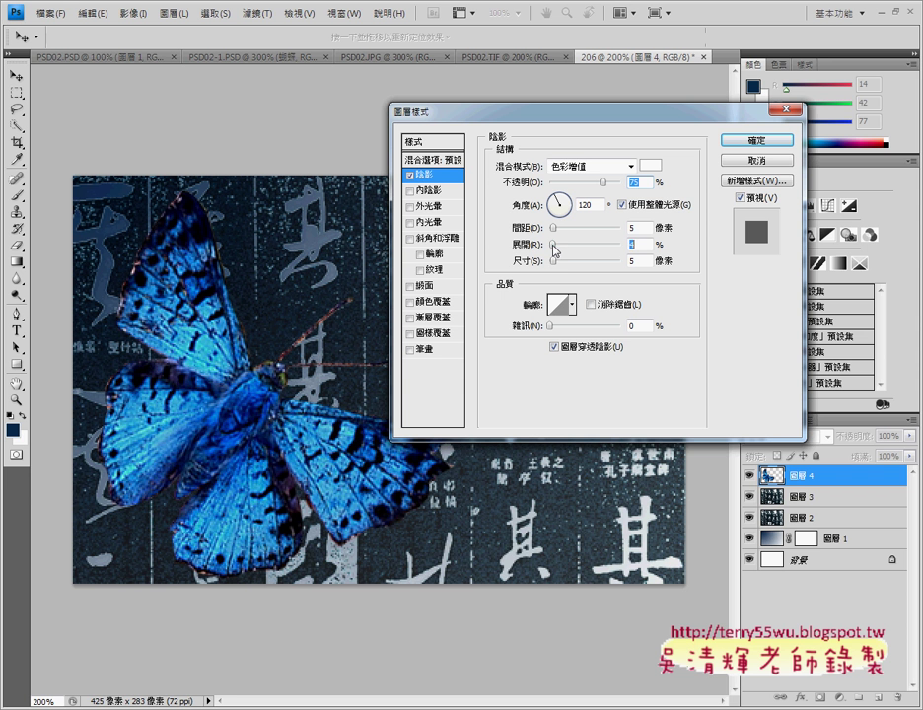
Set the shadow Spread to 15% and Size to 21 px.
left_click(556, 245)
mouse_move(556, 246)
left_mouse_down()
mouse_move(580, 266)
mouse_move(562, 264)
left_mouse_up()
left_click(559, 263)
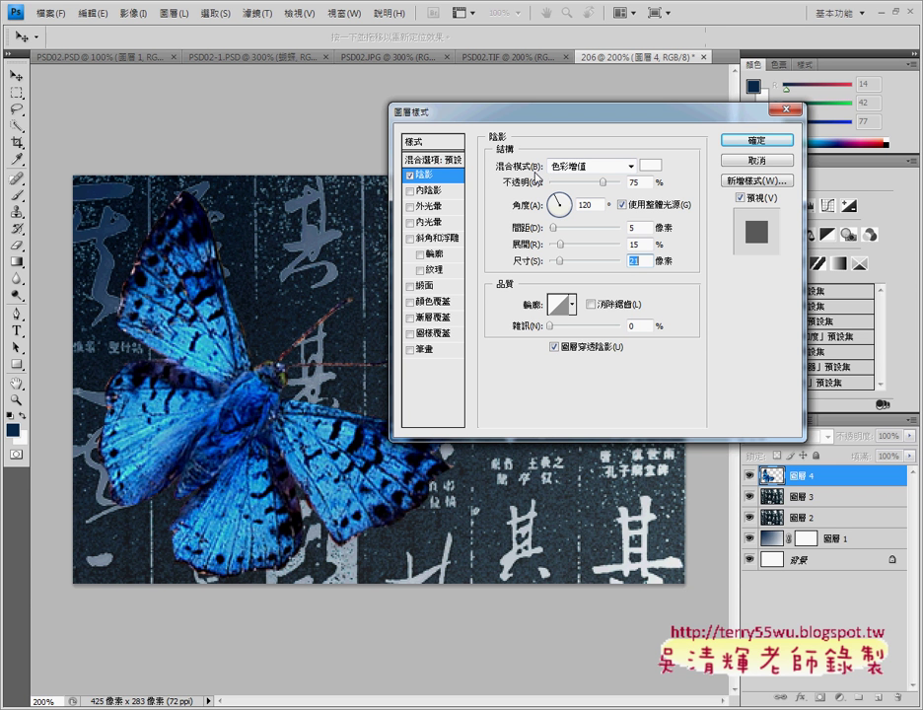
Annotate the shadow blend mode setting for viewers and show the Blend Mode choices.
mouse_move(532, 175)
left_mouse_down()
mouse_move(506, 167)
mouse_move(592, 156)
mouse_move(636, 175)
mouse_move(498, 172)
left_mouse_up()
mouse_move(562, 109)
left_mouse_down()
mouse_move(576, 129)
mouse_move(576, 163)
mouse_move(590, 138)
left_mouse_up()
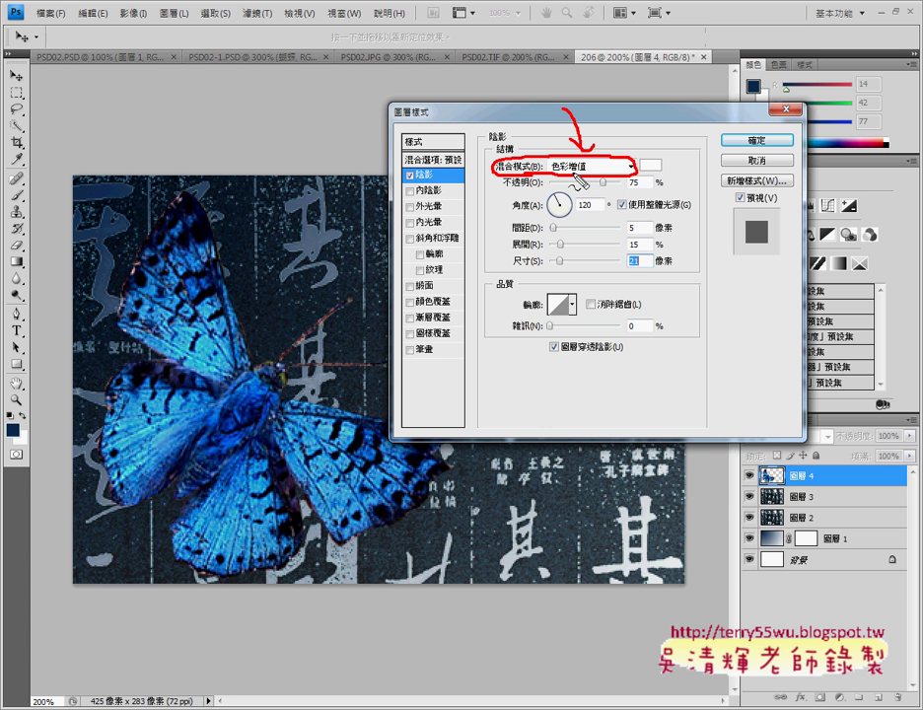
right_click(593, 177)
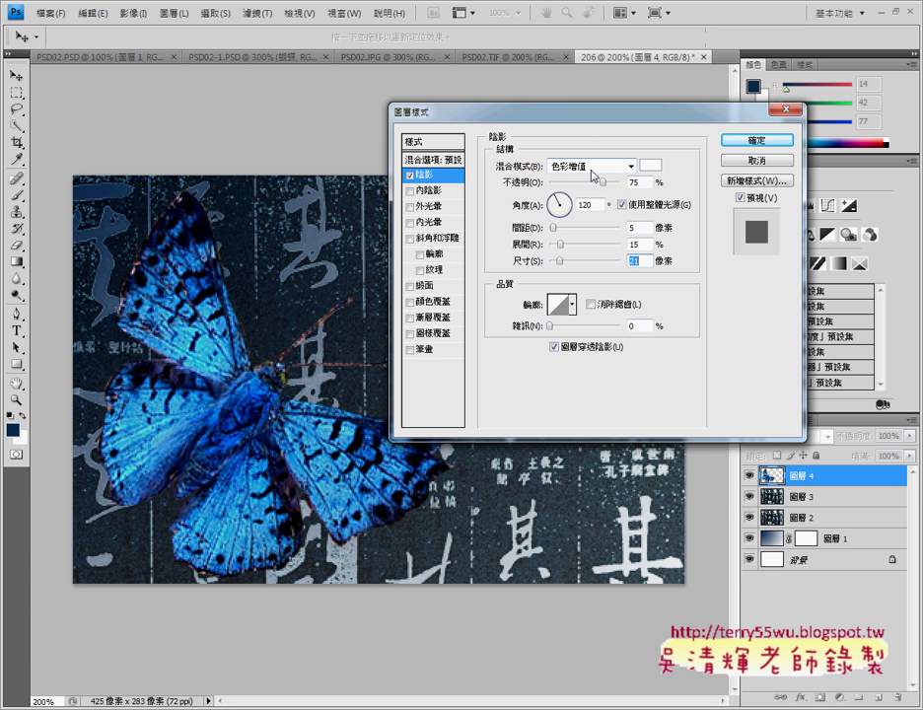
left_click(592, 167)
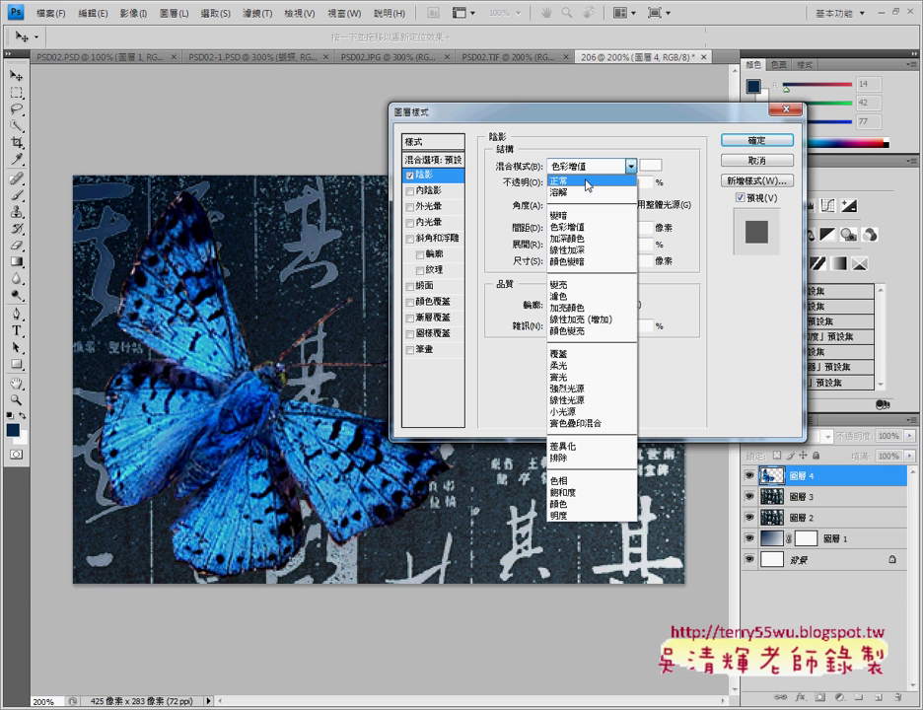
Switch the shadow to Normal blending and mark the colour, mode and 5 px distance.
left_click(588, 183)
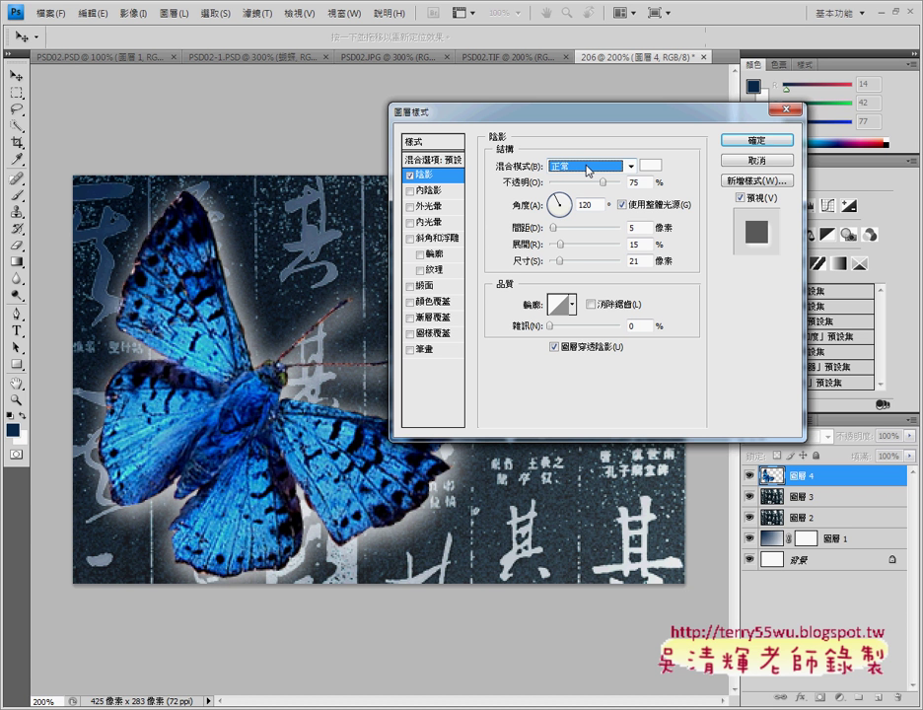
left_click_drag(404, 168, 464, 173)
left_click_drag(641, 153, 659, 180)
left_click_drag(581, 153, 596, 184)
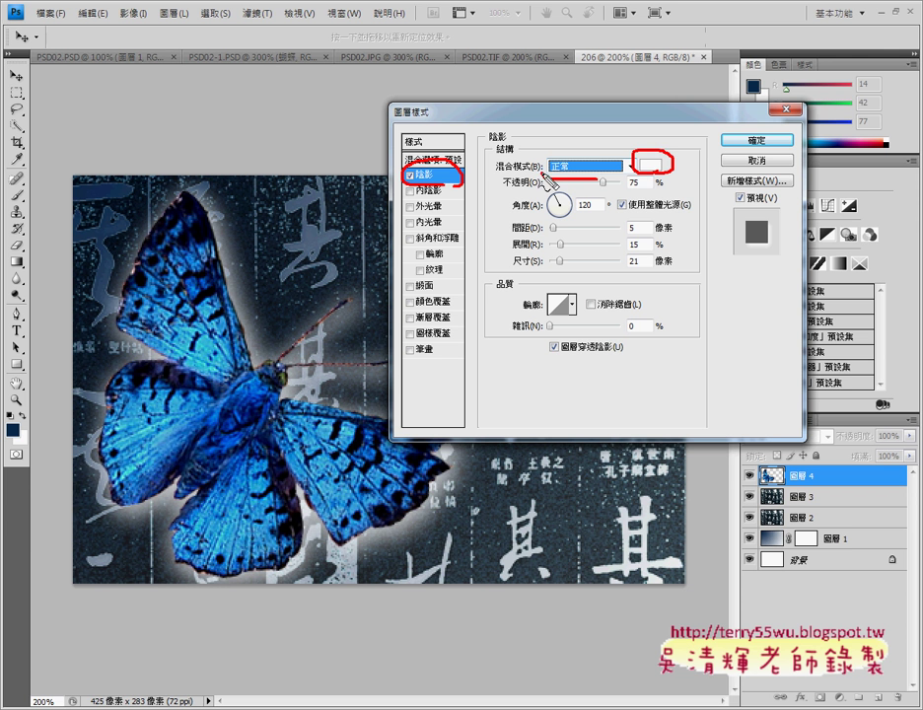
left_click_drag(561, 136, 585, 136)
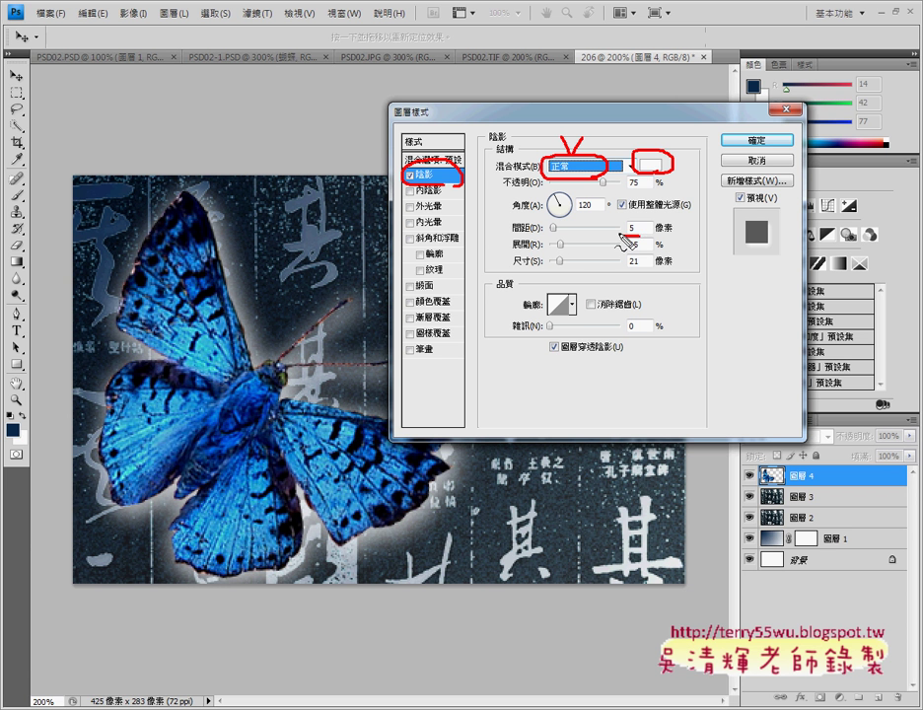
left_click_drag(639, 223, 648, 229)
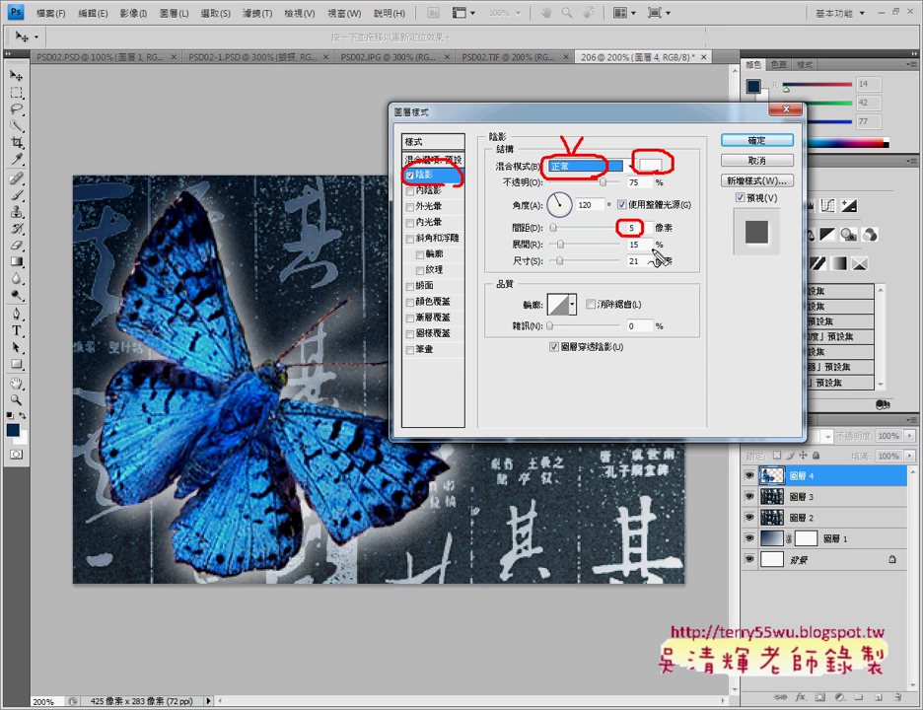
Try different Spread values, then settle on 5% Spread and 15 px Size.
double_click(645, 261)
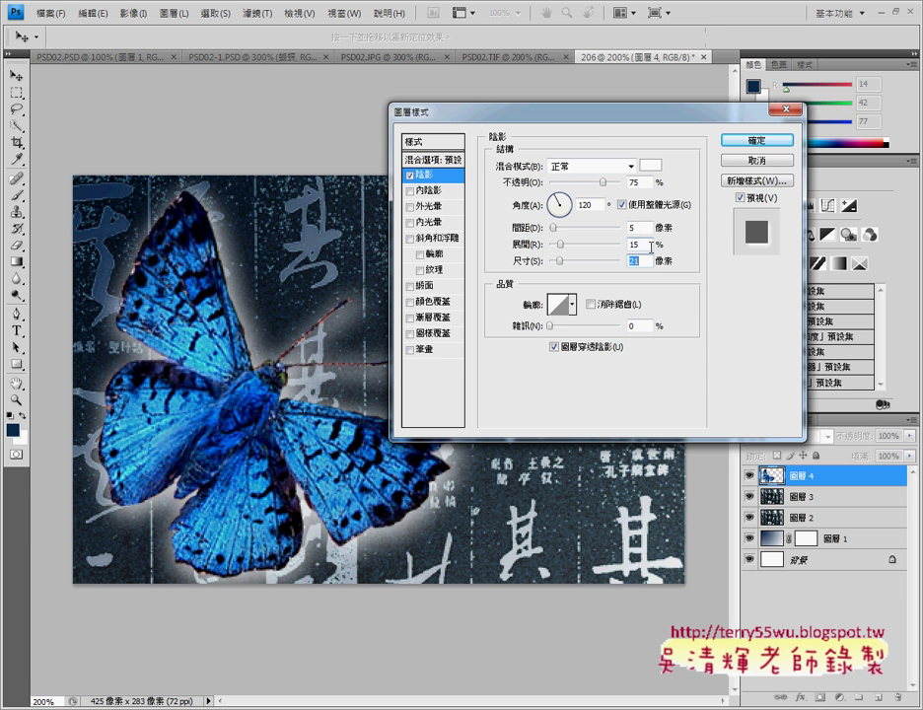
left_click_drag(559, 245, 594, 257)
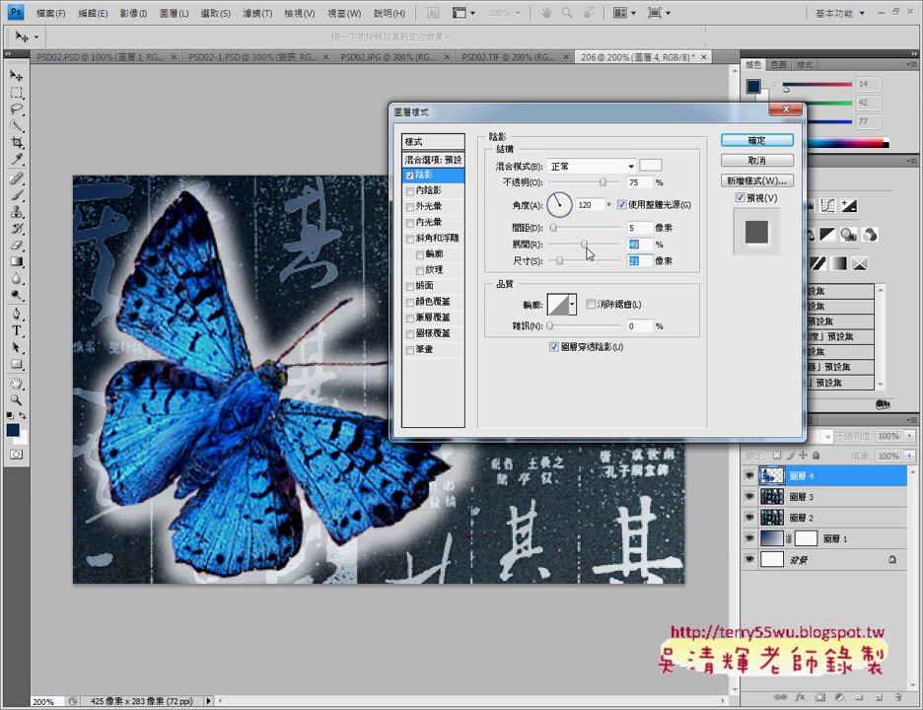
left_click_drag(595, 256, 568, 256)
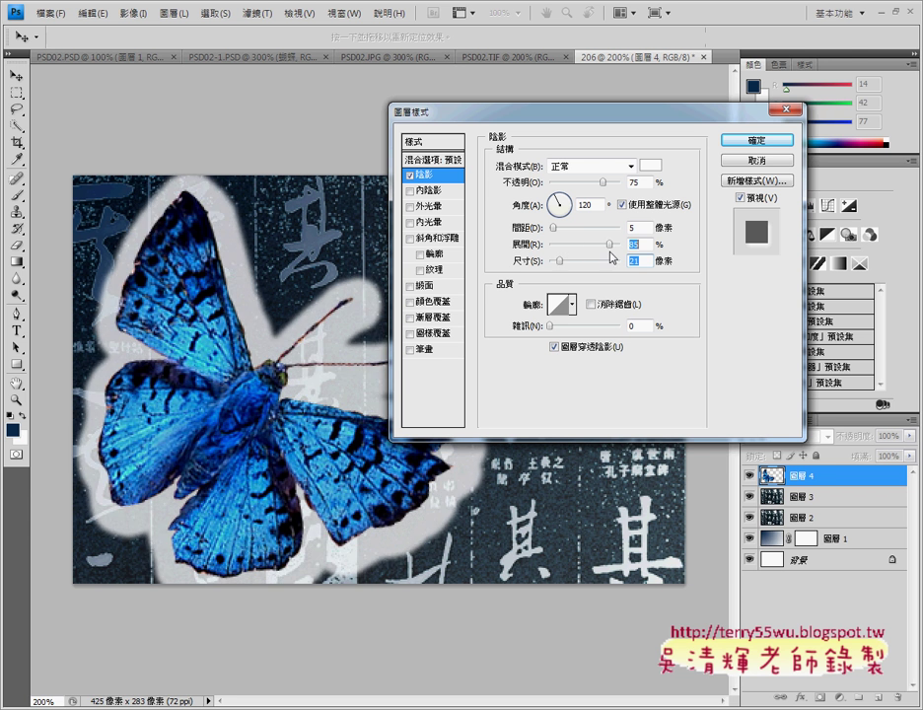
left_click_drag(568, 257, 561, 259)
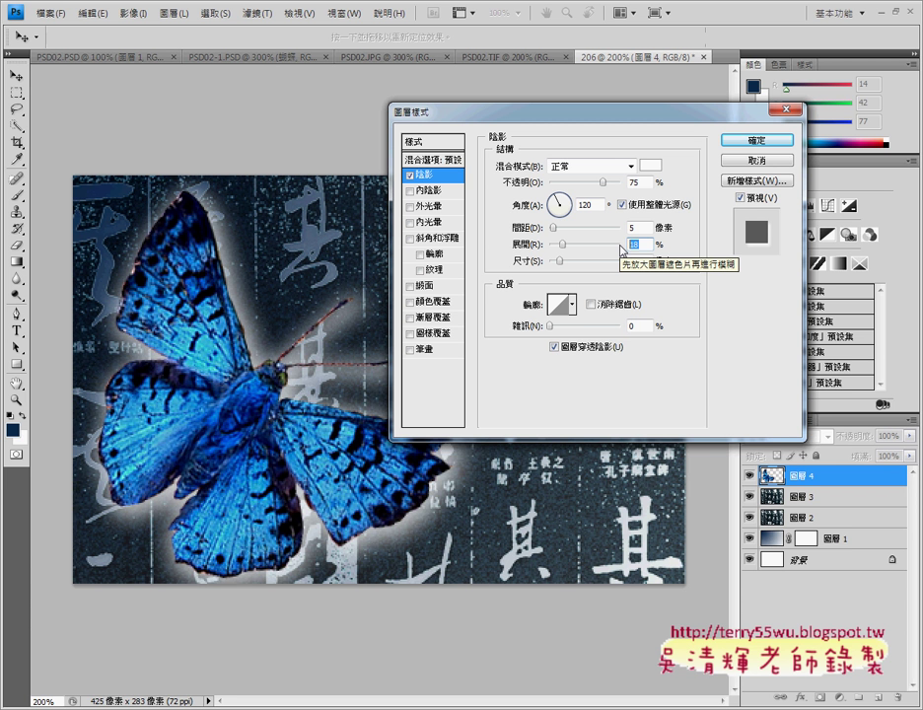
type("5")
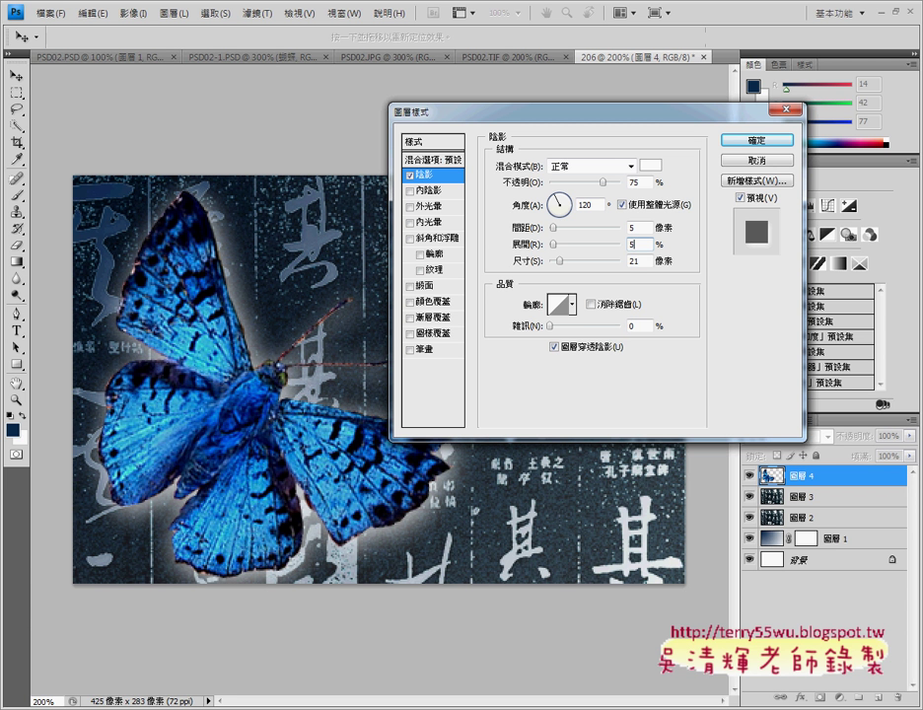
double_click(639, 262)
mouse_move(559, 261)
left_mouse_down()
mouse_move(576, 275)
mouse_move(558, 276)
left_mouse_up()
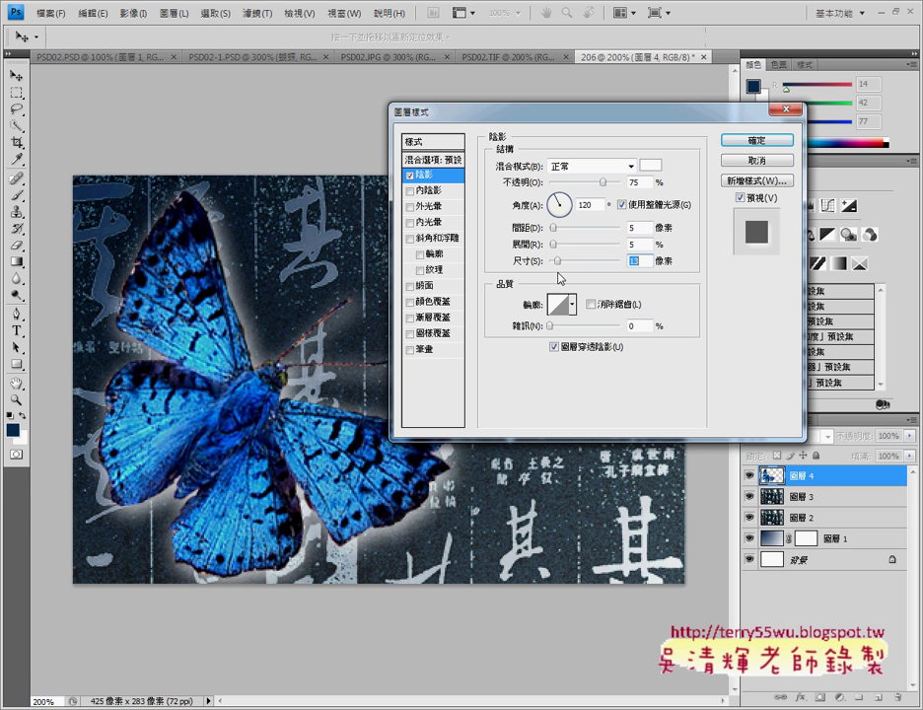
type("1")
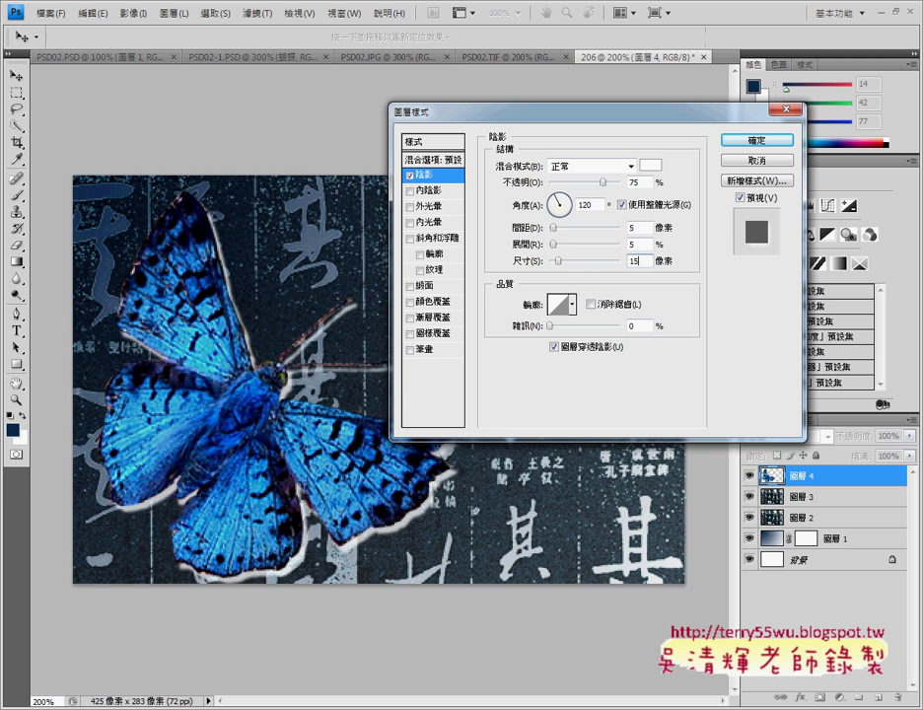
type("5")
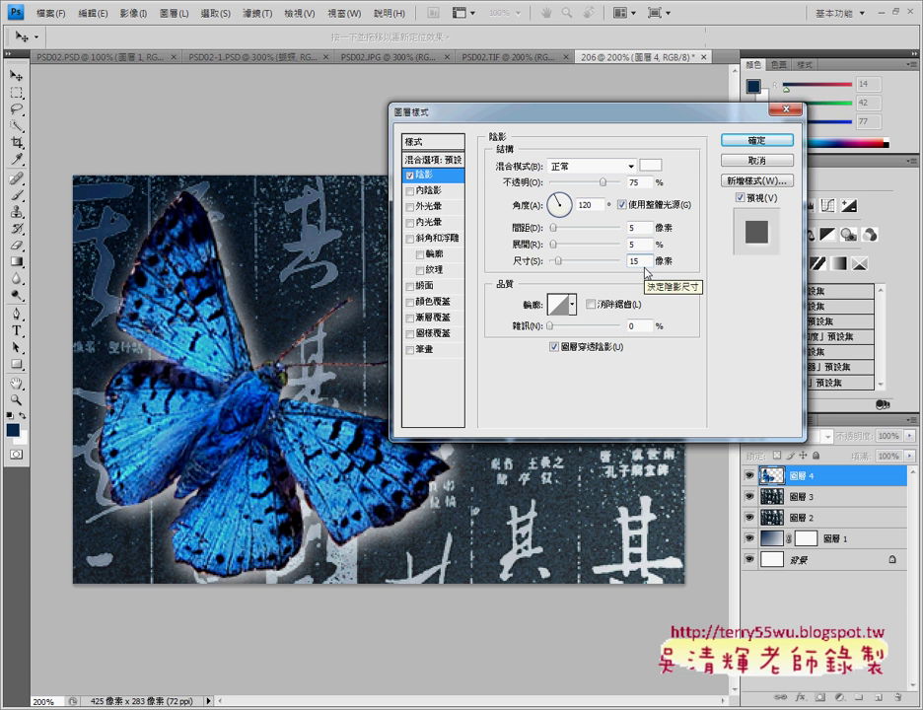
Apply the white drop shadow, check the PDF instructions, and return to Photoshop.
left_click(756, 141)
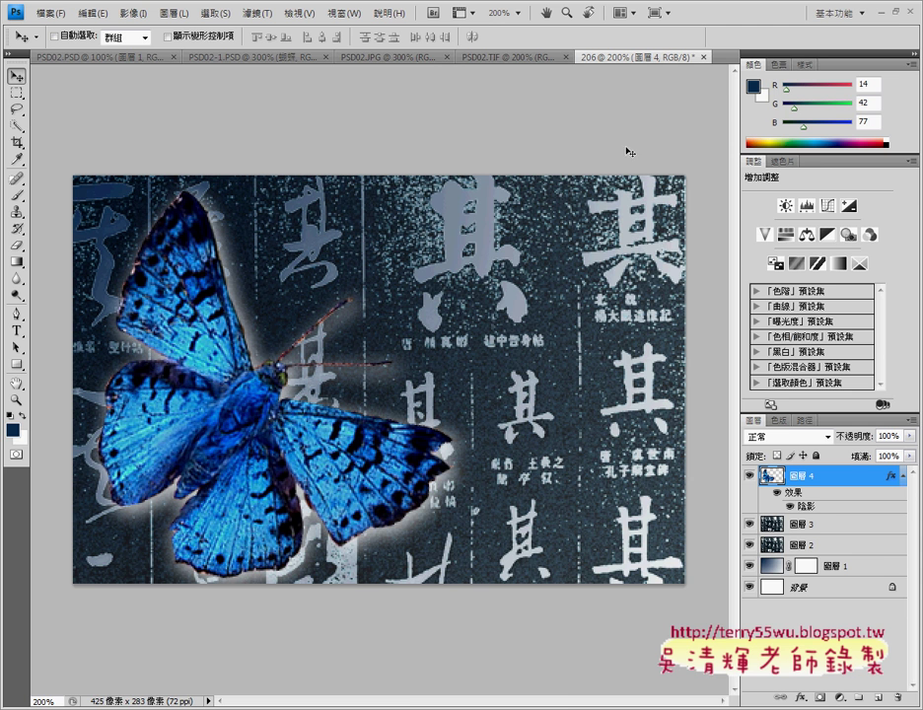
key("alt+Tab")
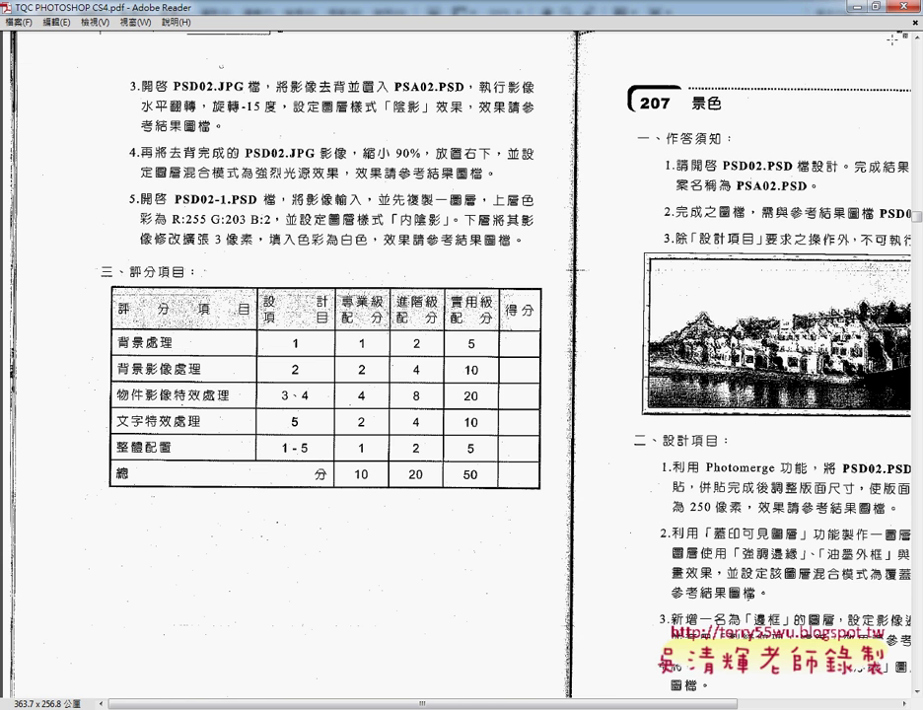
key("alt+Tab")
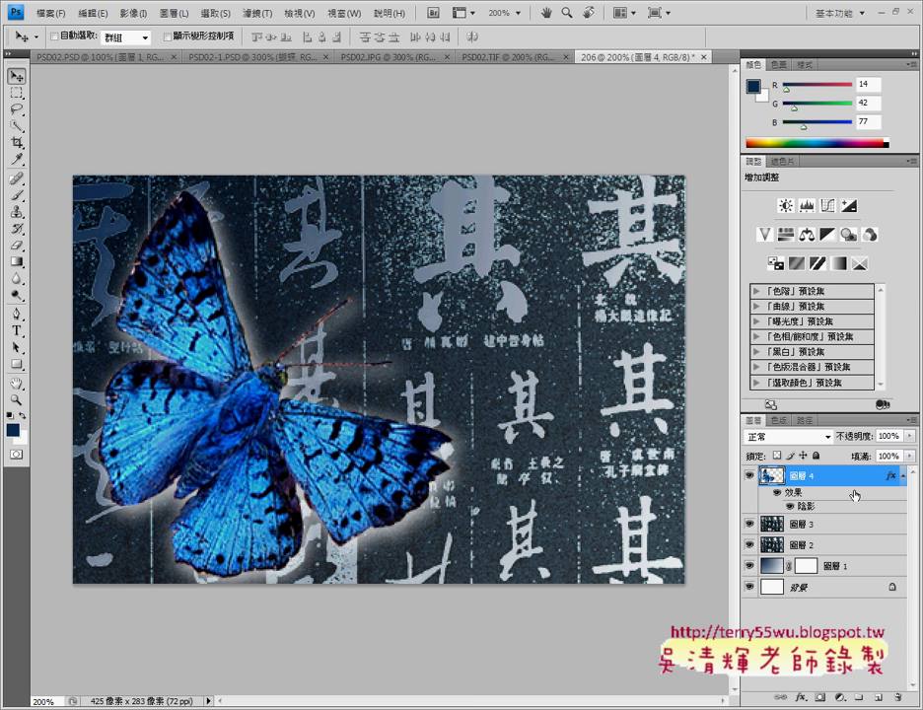